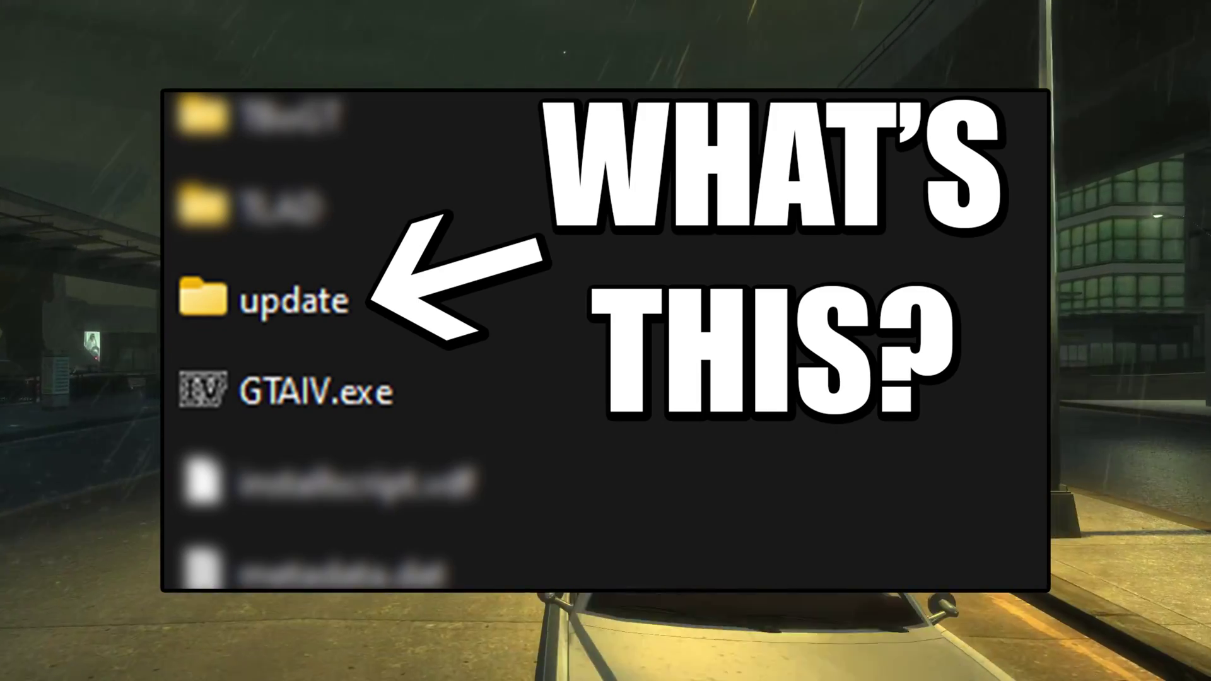
Name the new folder in the GTAIV game directory 'update'
type("update")
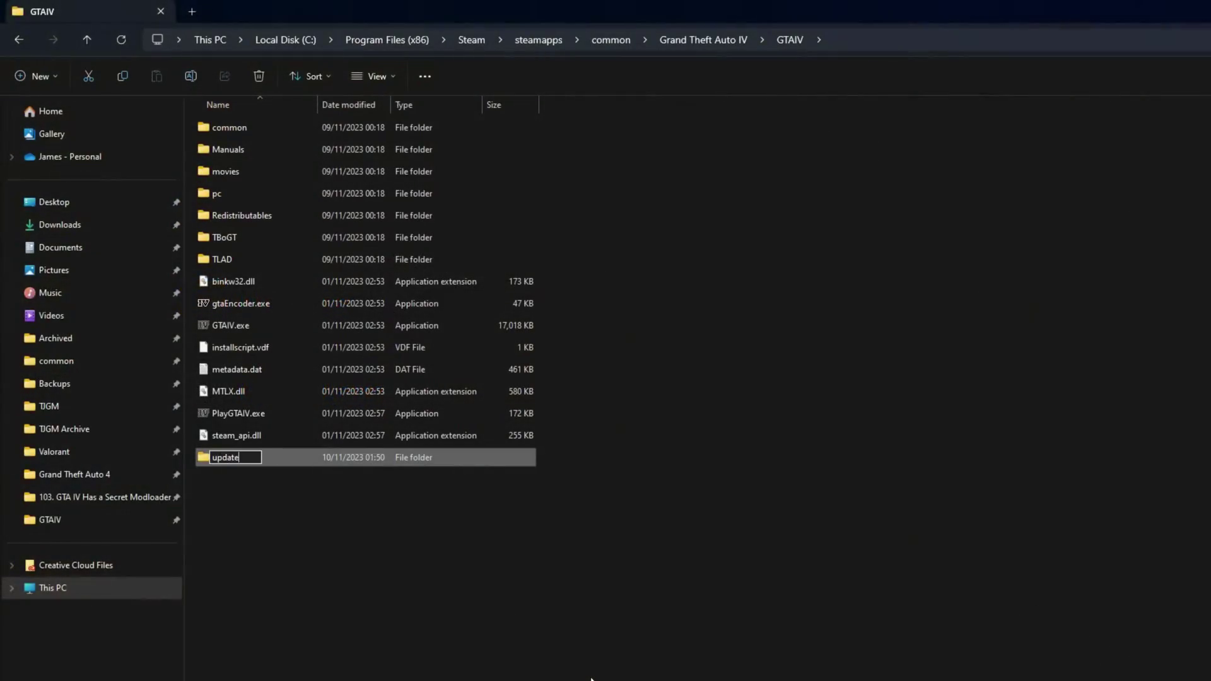
key("Return")
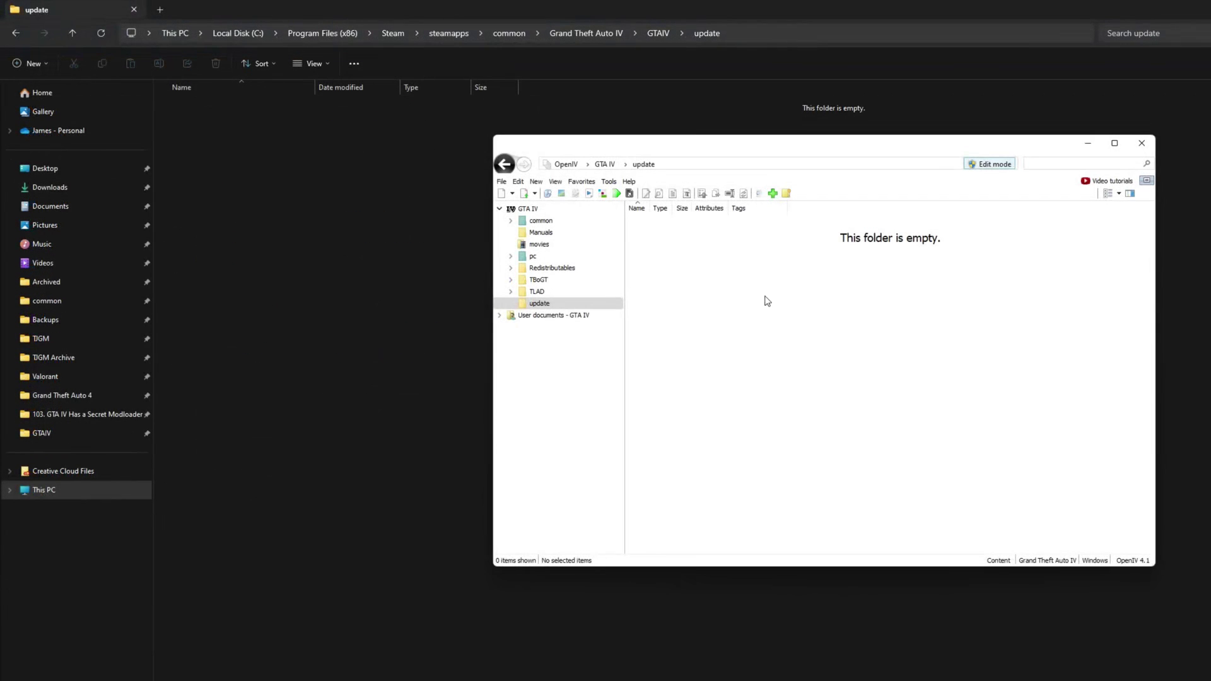
Create an empty IMG archive named update.img inside the update folder
right_click(765, 300)
mouse_move(789, 375)
left_click(927, 393)
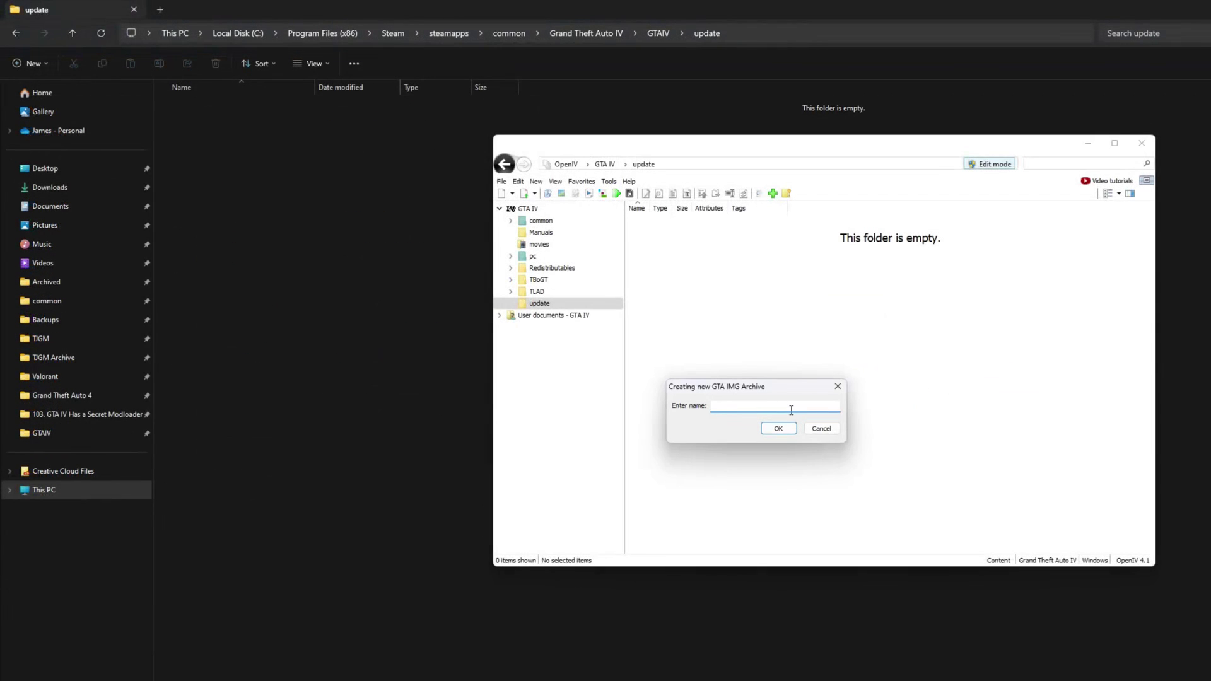
left_click(778, 429)
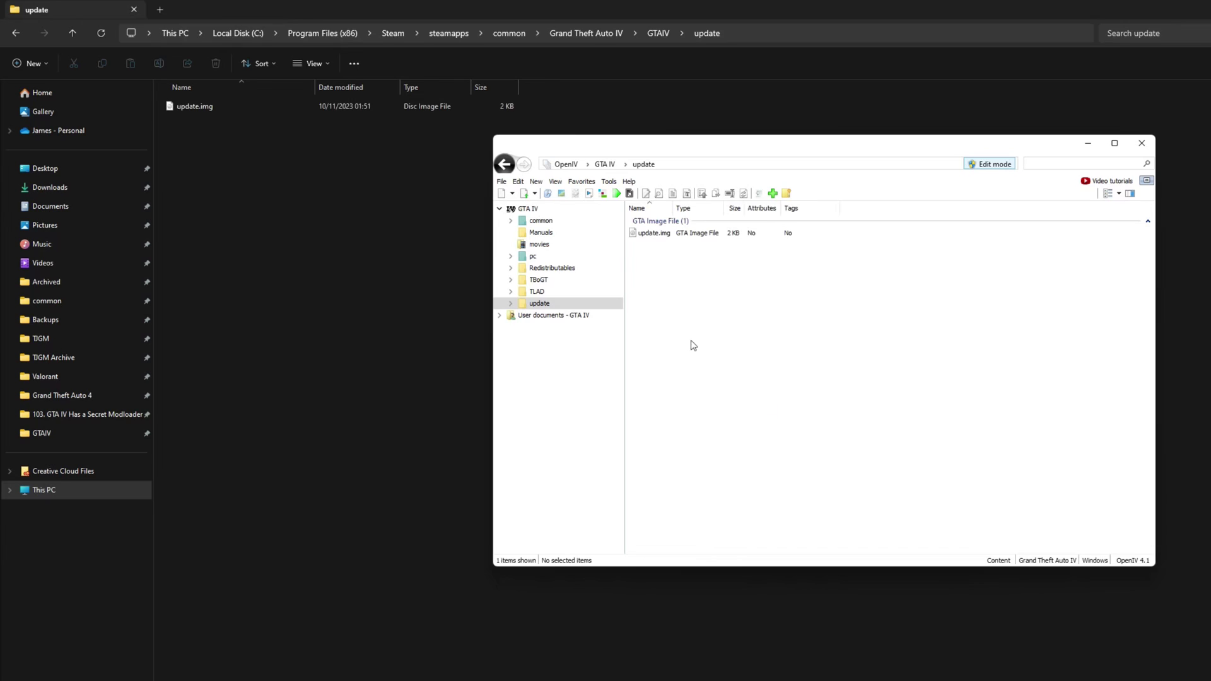
left_click(221, 118)
left_click(218, 111)
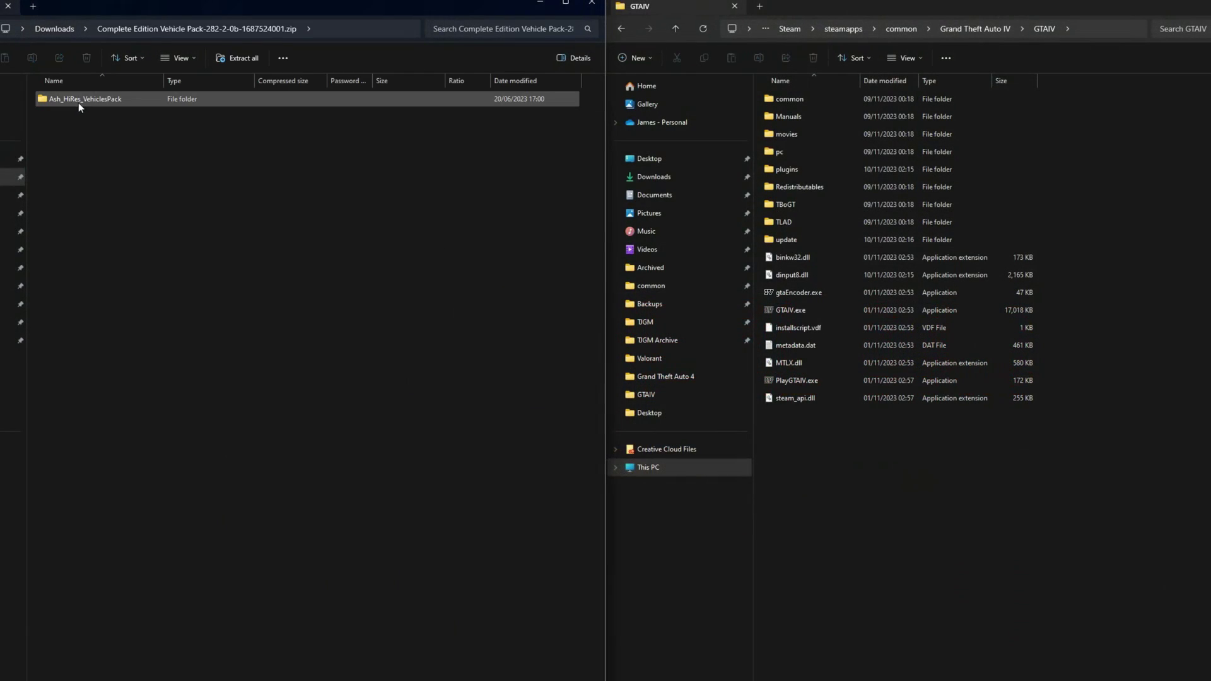
Copy Ash_HiRes_VehiclesPack from the zip into the game's update folder and open it
left_click(78, 101)
left_click_drag(72, 100, 804, 242)
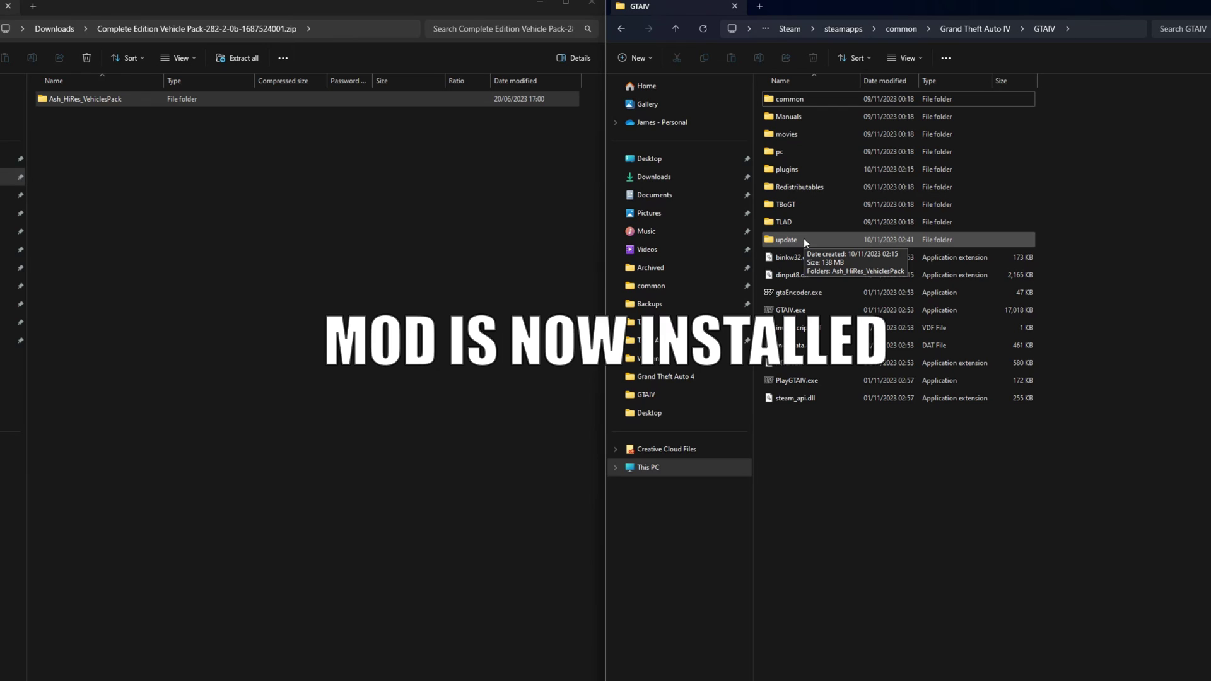
double_click(804, 237)
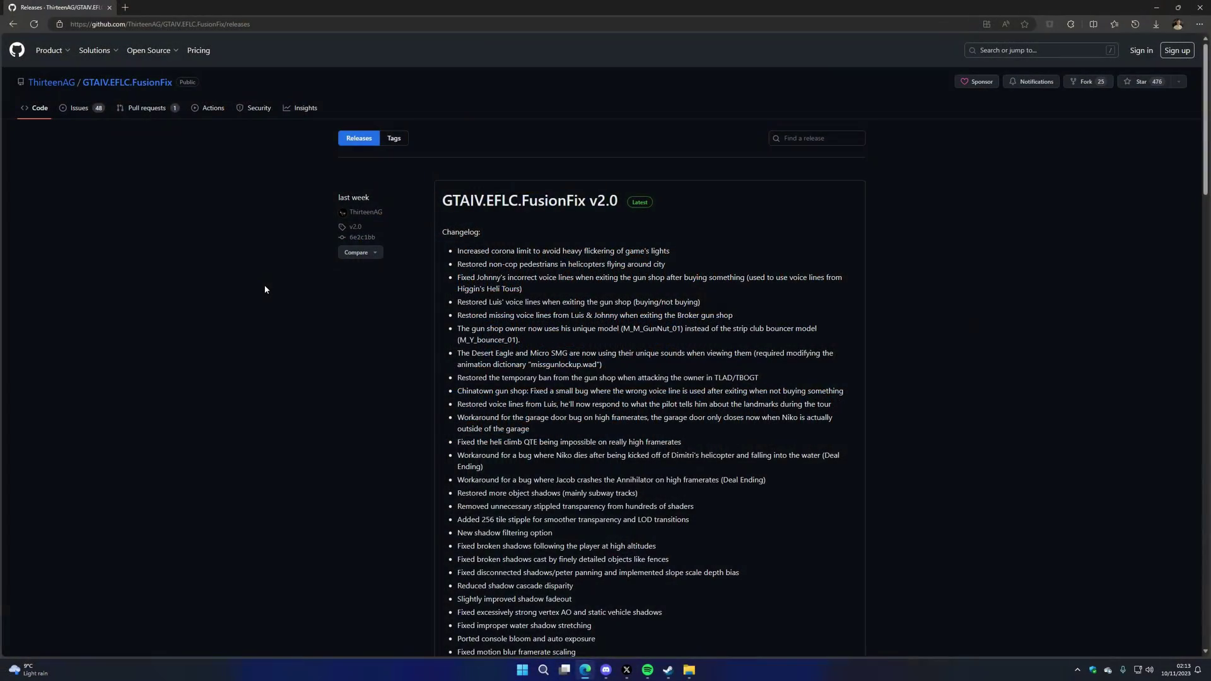
Download GTAIV.EFLC.FusionFix.zip from the FusionFix v2.0 release assets
scroll(265, 289, "down", 7)
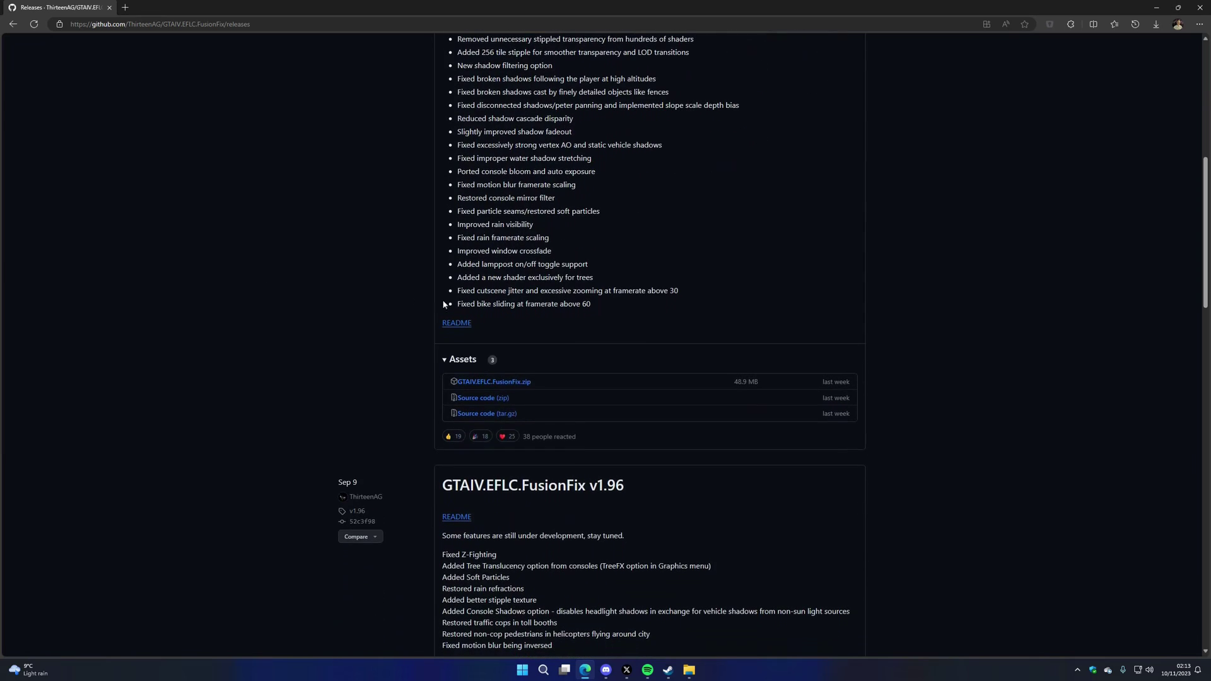
left_click(501, 386)
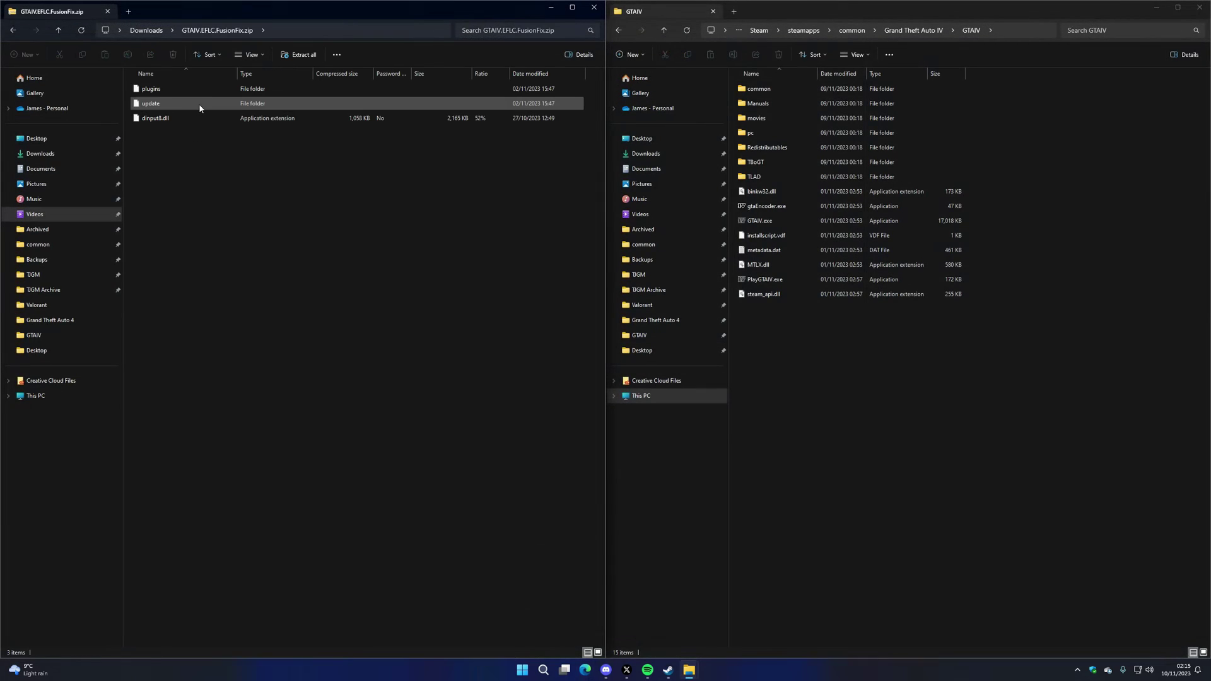
Copy the plugins and update folders and dinput8.dll into the GTAIV folder
left_click_drag(244, 176, 820, 342)
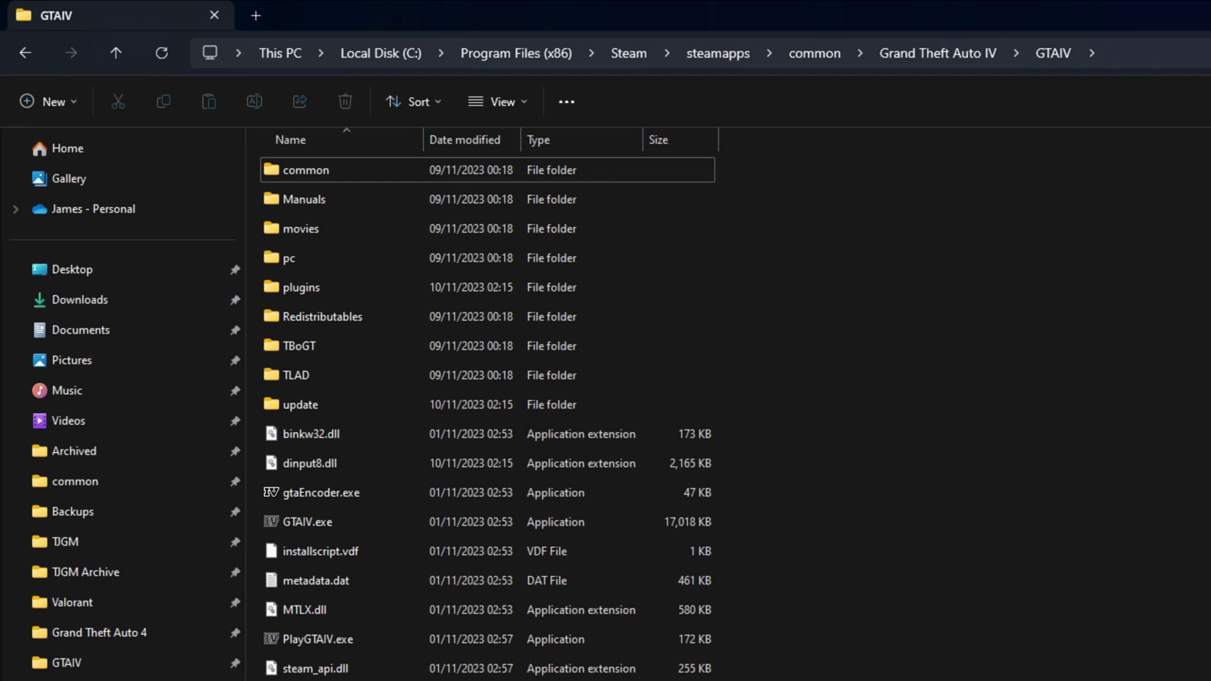
Move all five folders inside the game's update folder onto the Desktop
left_click(370, 409)
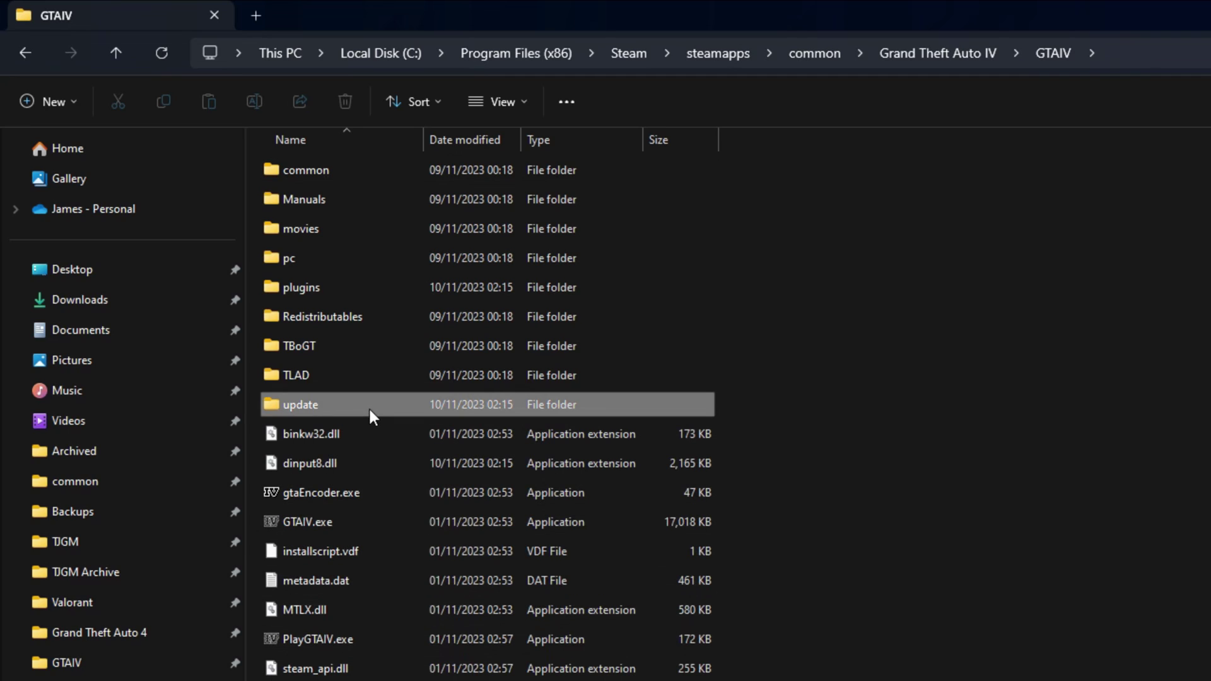
double_click(336, 410)
left_click_drag(470, 365, 296, 166)
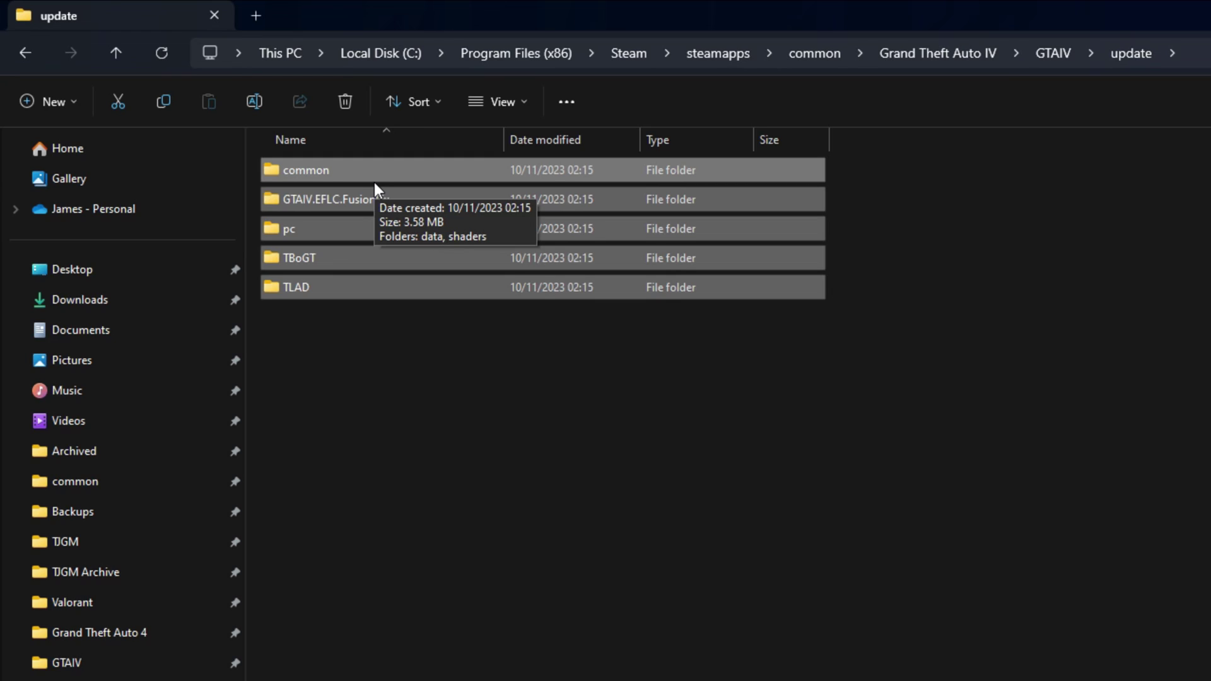
left_click_drag(375, 184, 194, 269)
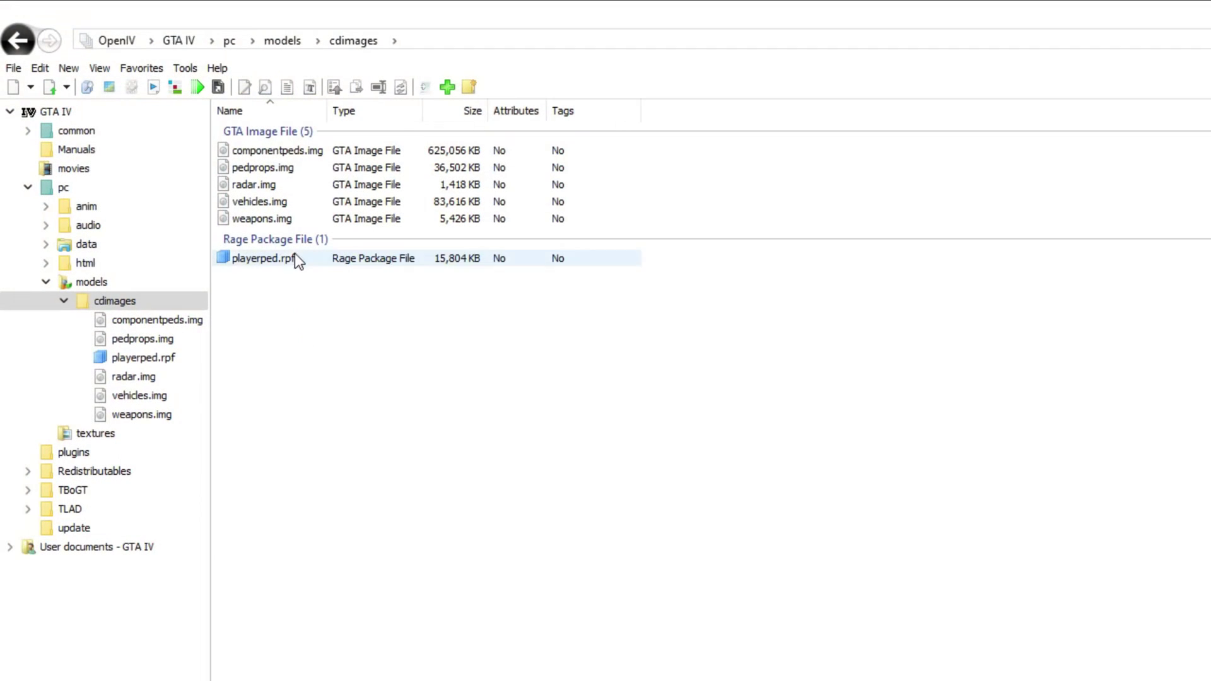
Open vehicles.img and preview the banshee car model in 3D, rotating it
left_click(284, 204)
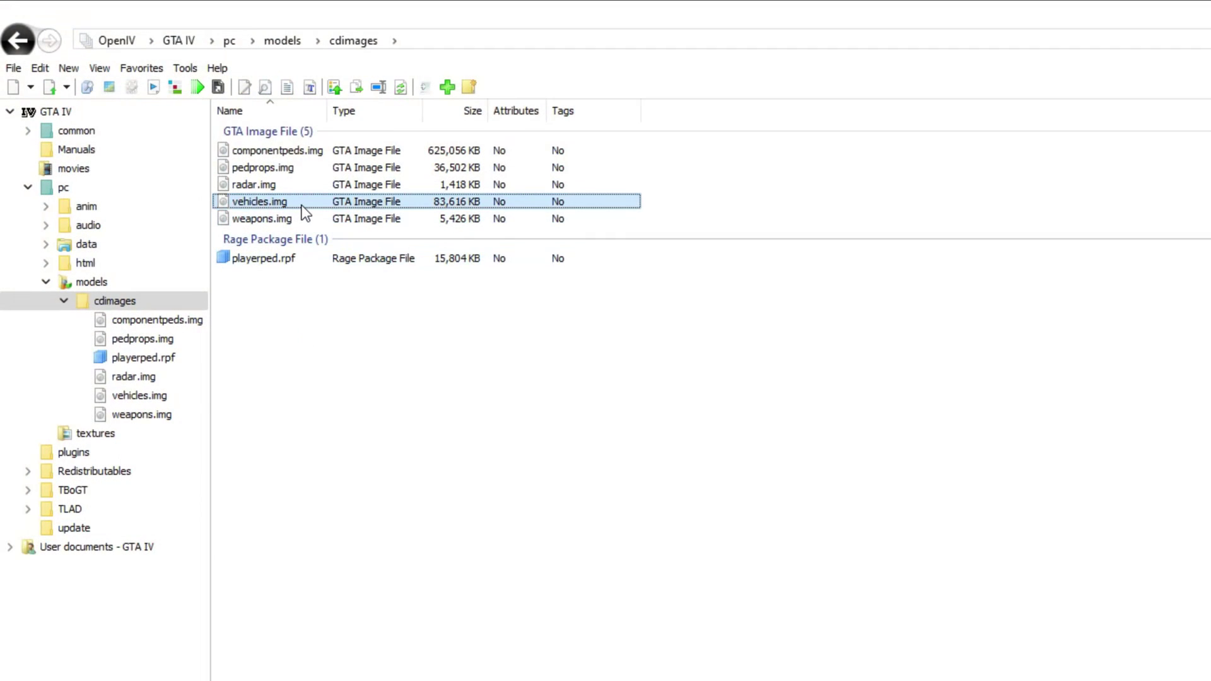
double_click(302, 206)
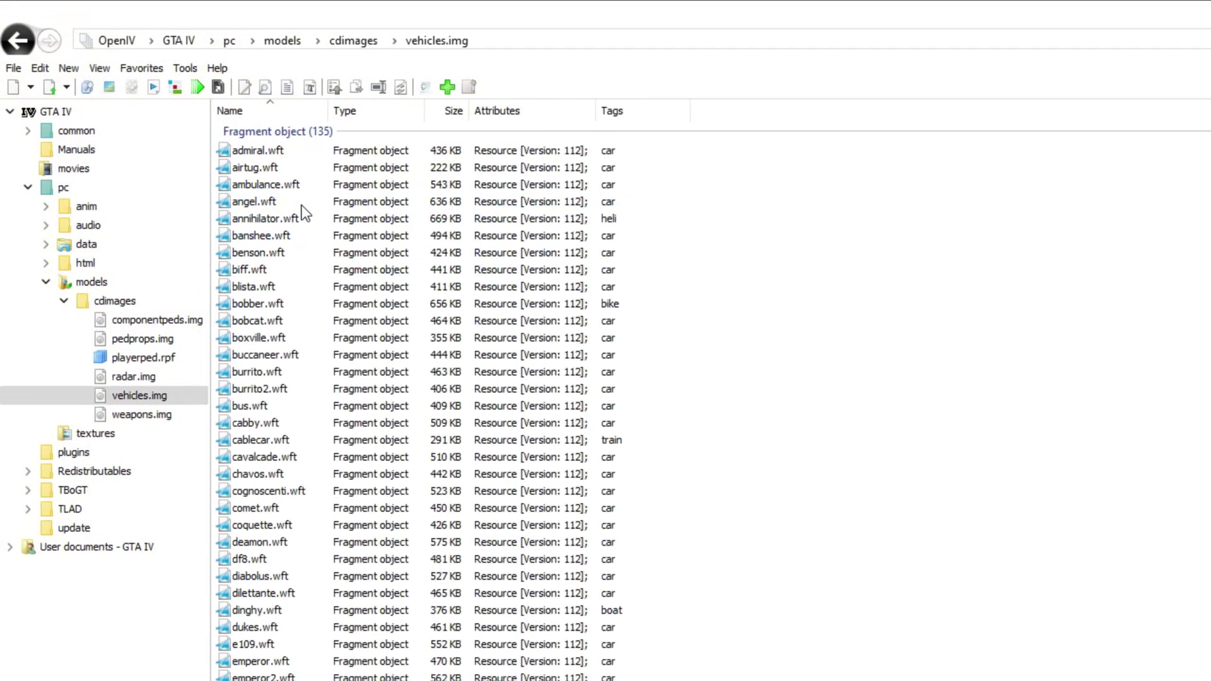
double_click(278, 240)
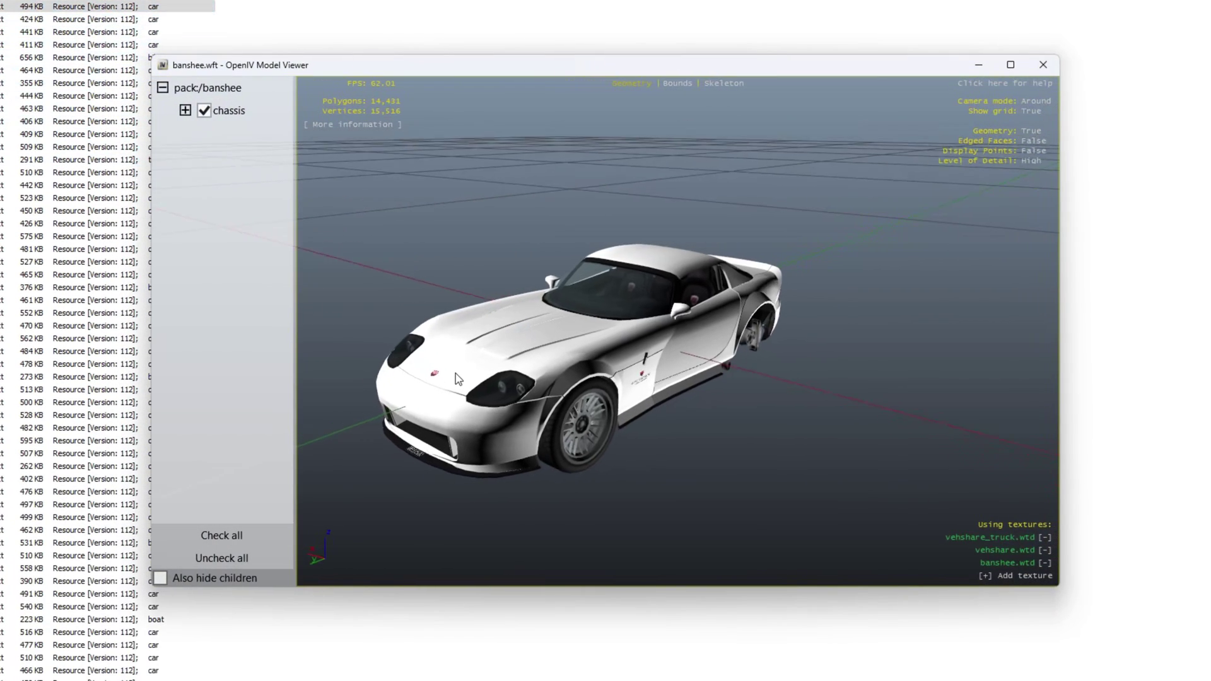
left_click_drag(458, 378, 278, 253)
key("Escape")
Open Vehicle Pack.zip in File Explorer
scroll(387, 637, "down", 8)
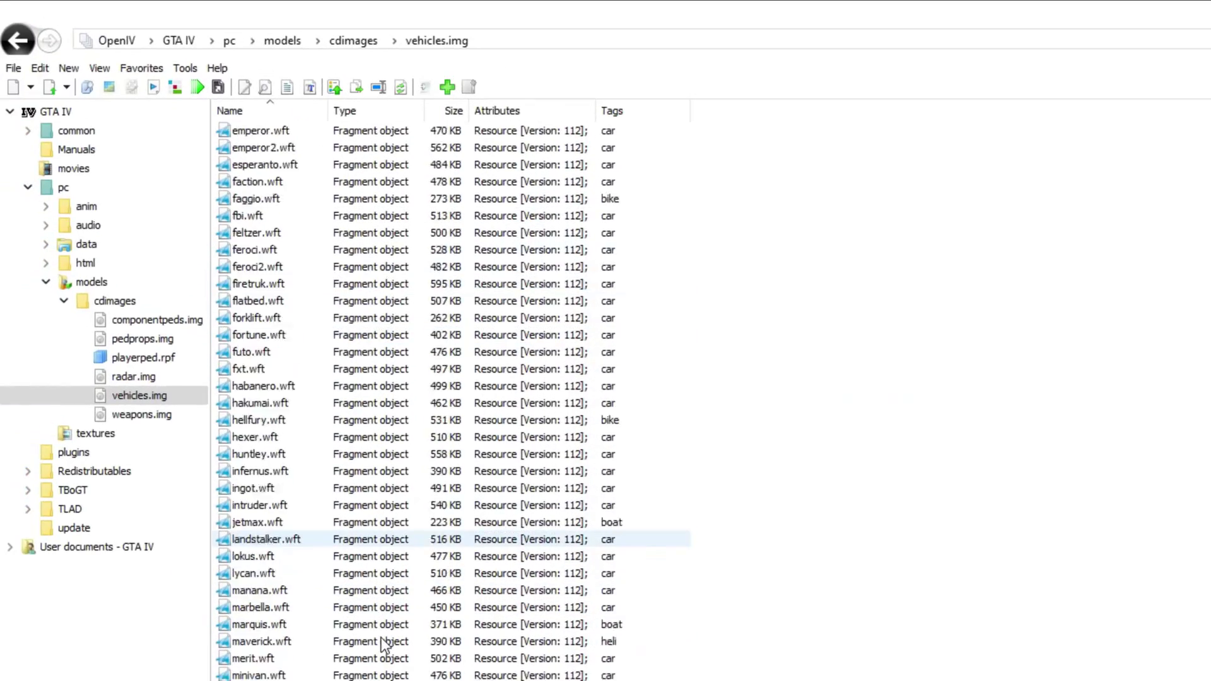
scroll(384, 645, "down", 20)
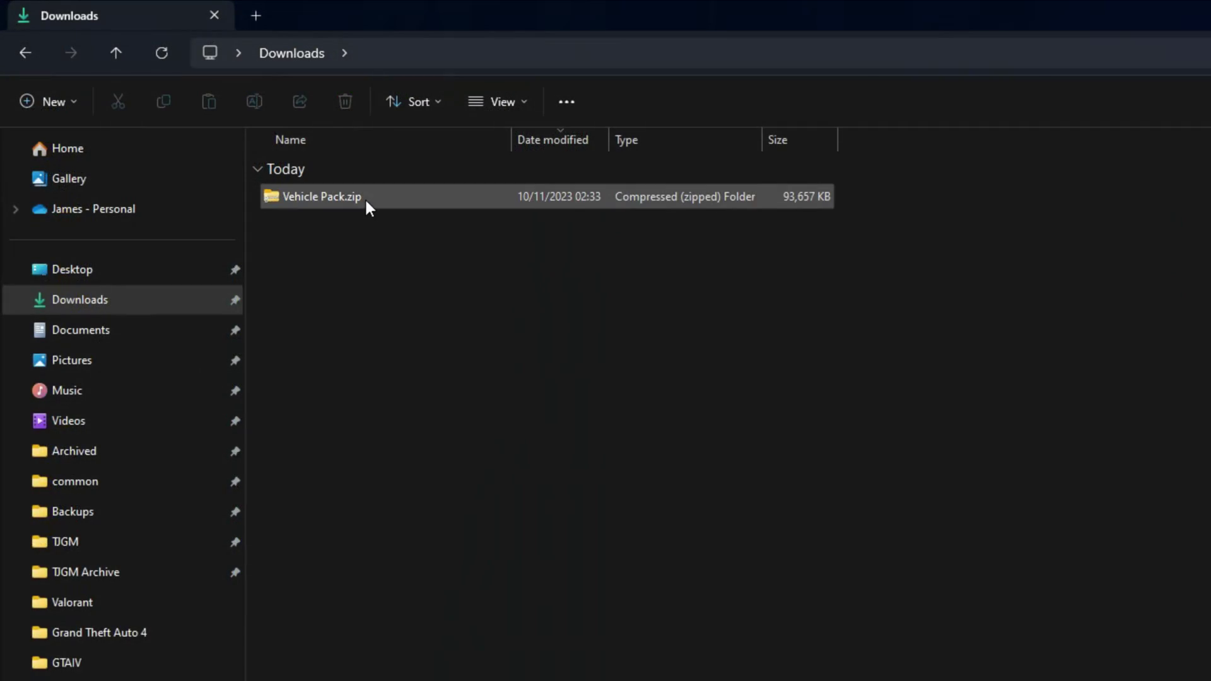
double_click(365, 198)
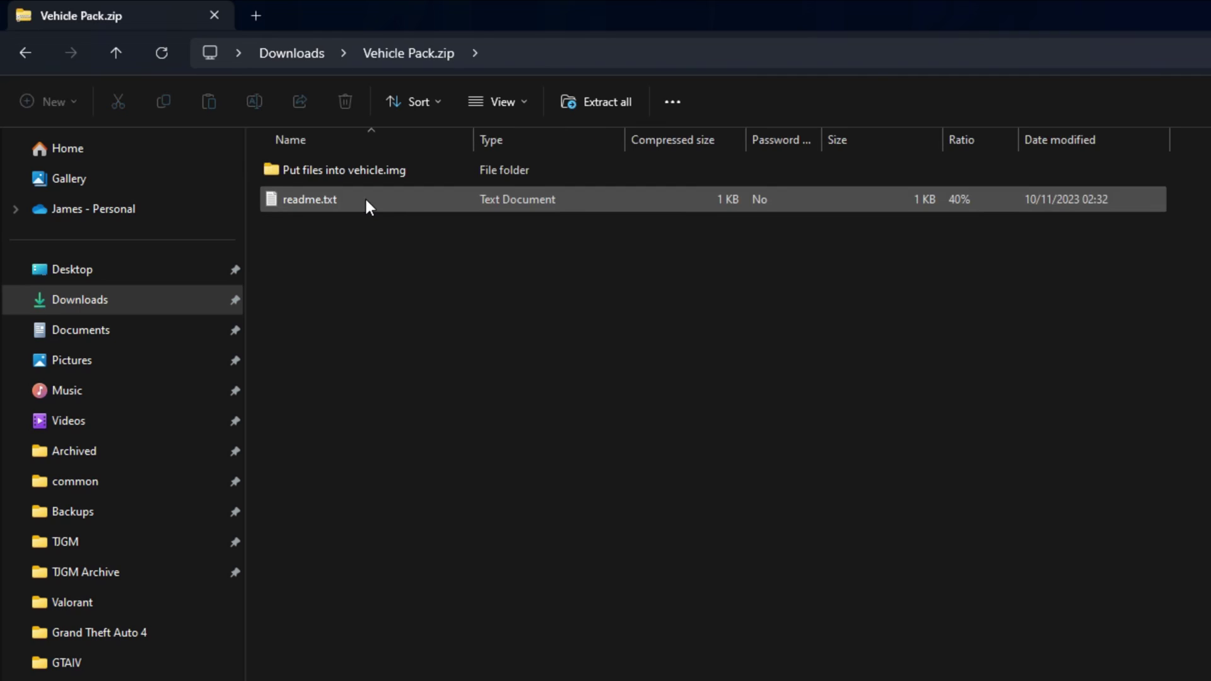
Read the installation steps in the pack's readme.txt in Notepad
left_click(363, 199)
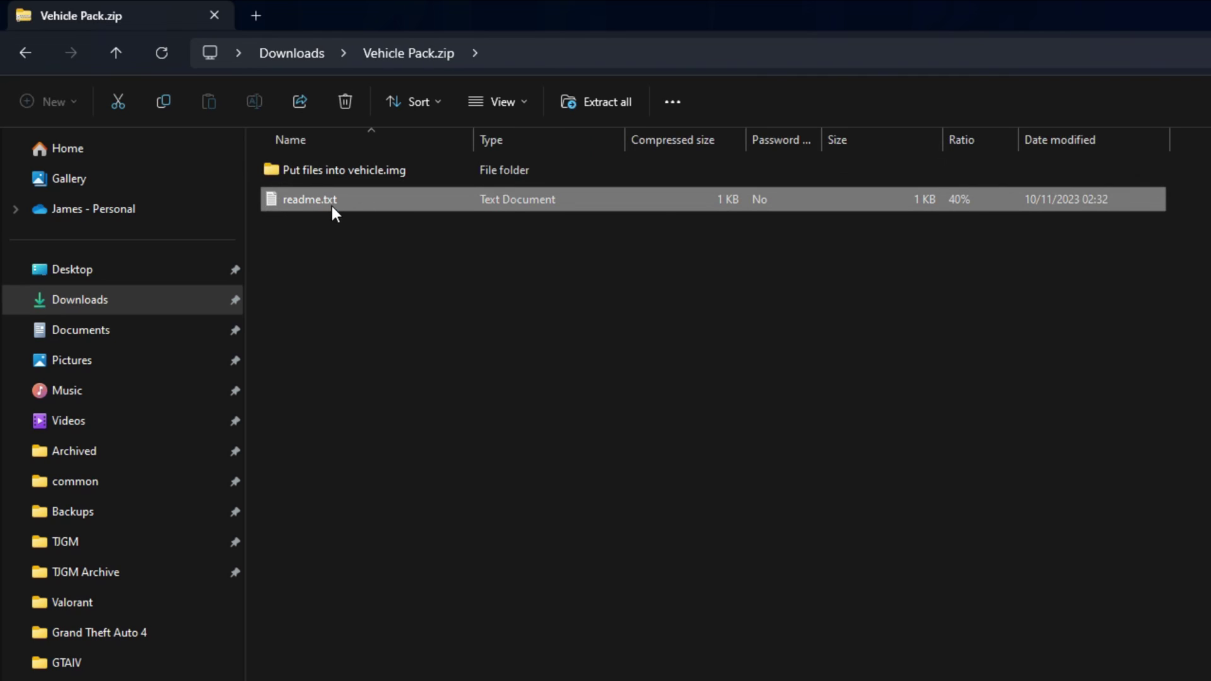
double_click(369, 203)
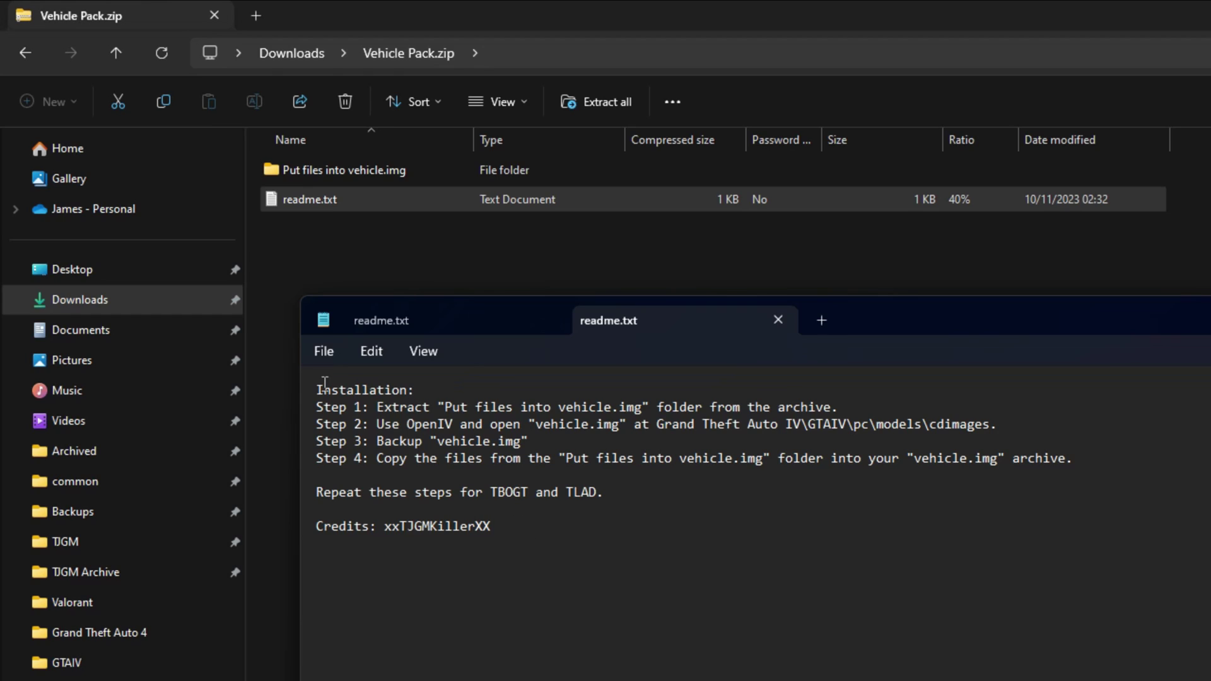
left_click_drag(324, 382, 727, 498)
left_click(730, 503)
Open the 'Put files into vehicle.img' folder and browse its .wtd textures
double_click(431, 176)
scroll(430, 175, "down", 20)
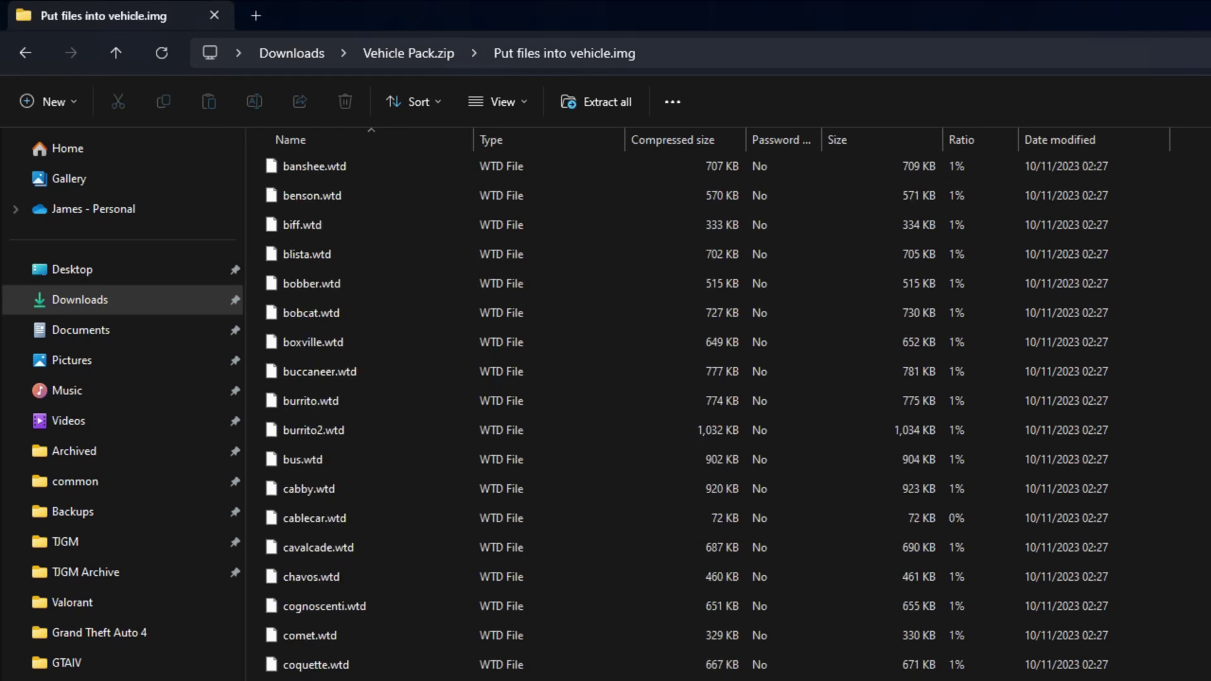
scroll(720, 410, "up", 20)
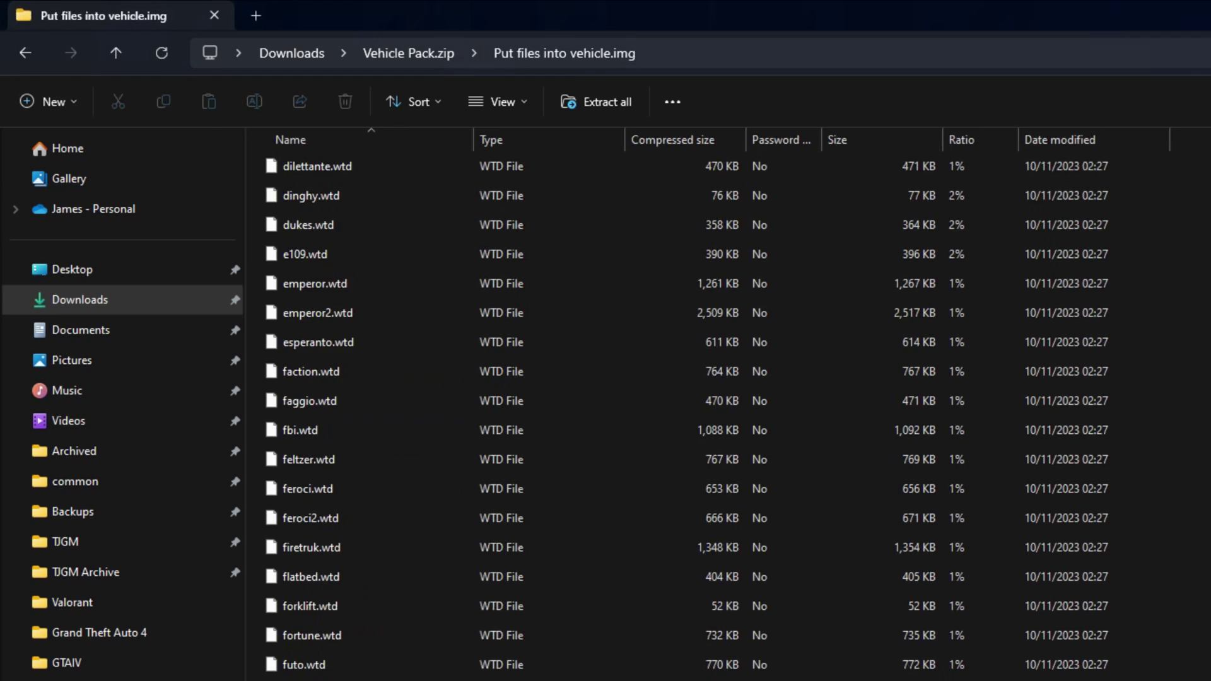
scroll(719, 410, "down", 20)
scroll(719, 410, "down", 10)
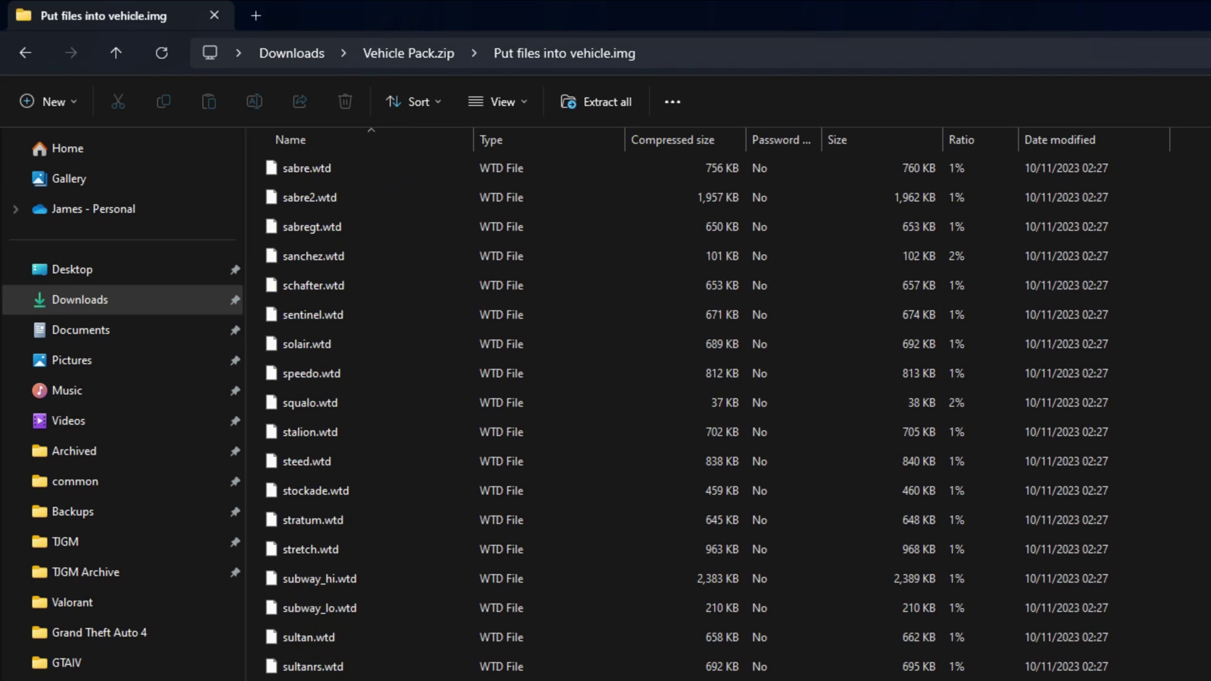
scroll(719, 410, "up", 8)
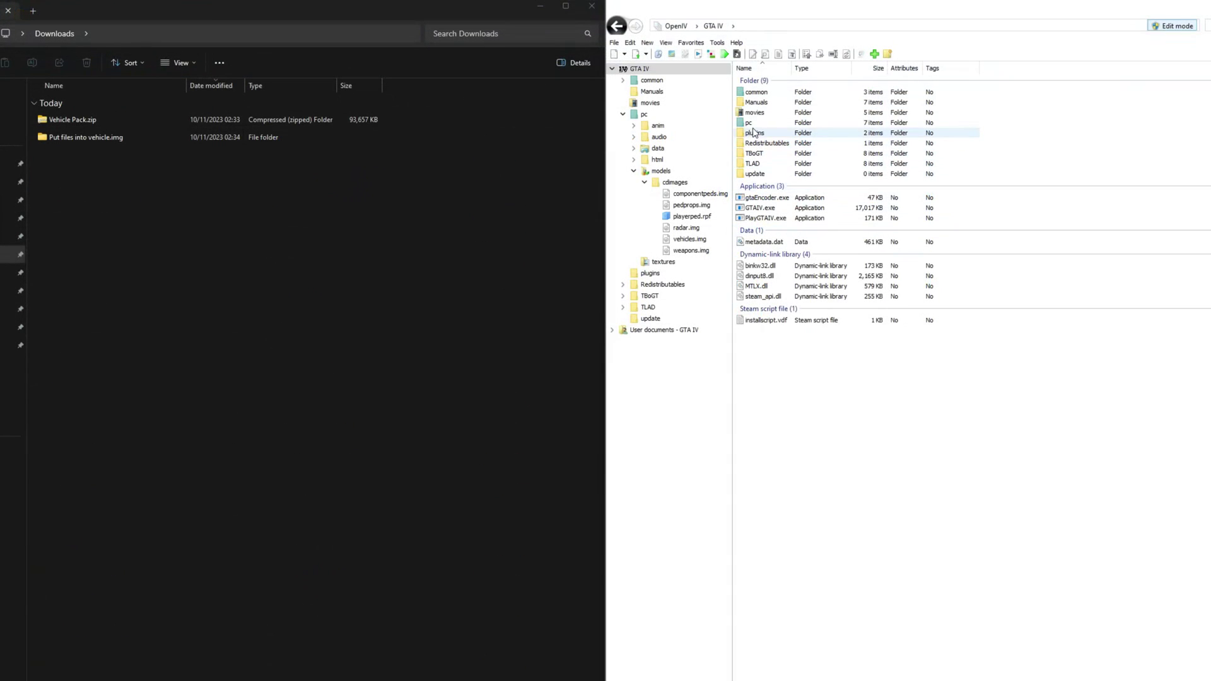
Open pc\models\cdimages\vehicles.img in OpenIV
double_click(751, 122)
double_click(757, 134)
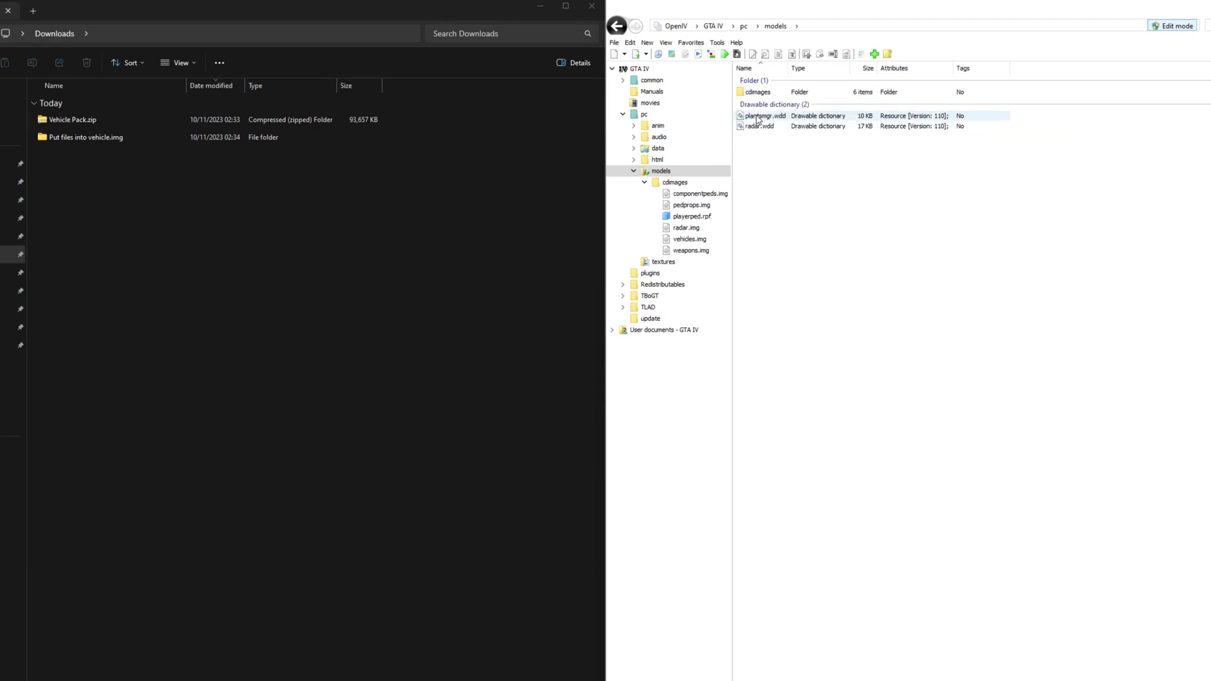
double_click(754, 92)
double_click(756, 123)
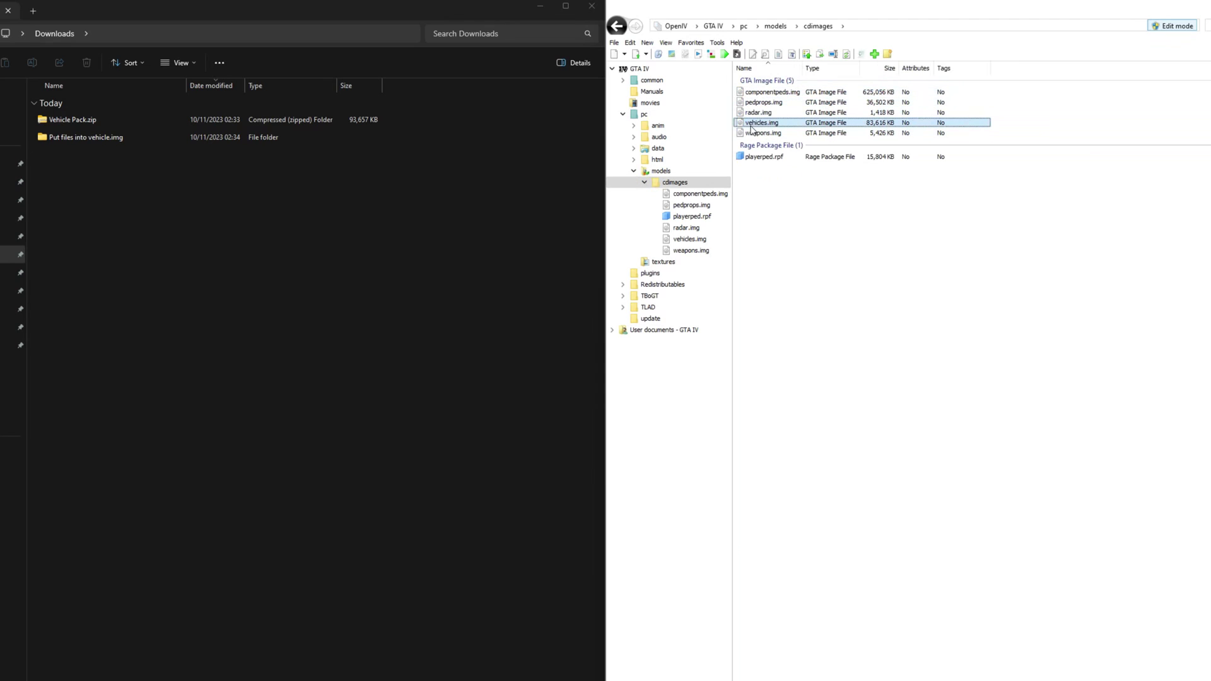
Import all .wtd files from 'Put files into vehicle.img' into vehicles.img
double_click(93, 138)
key("ctrl+a")
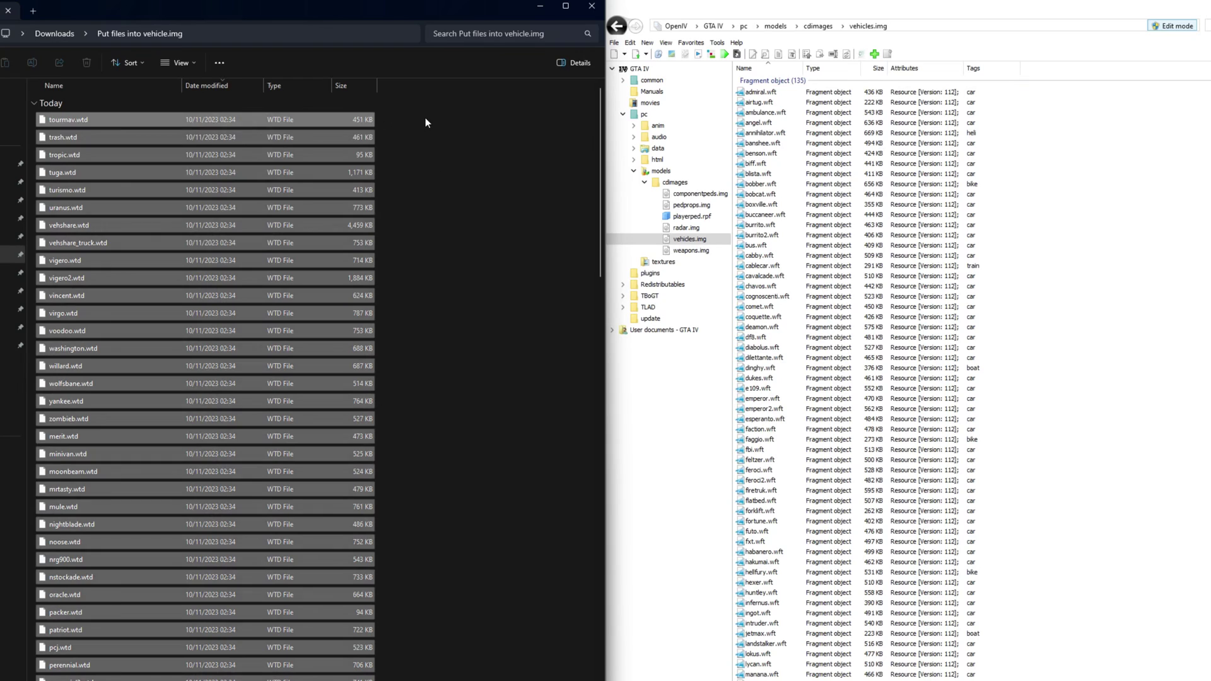
left_click_drag(177, 138, 1047, 309)
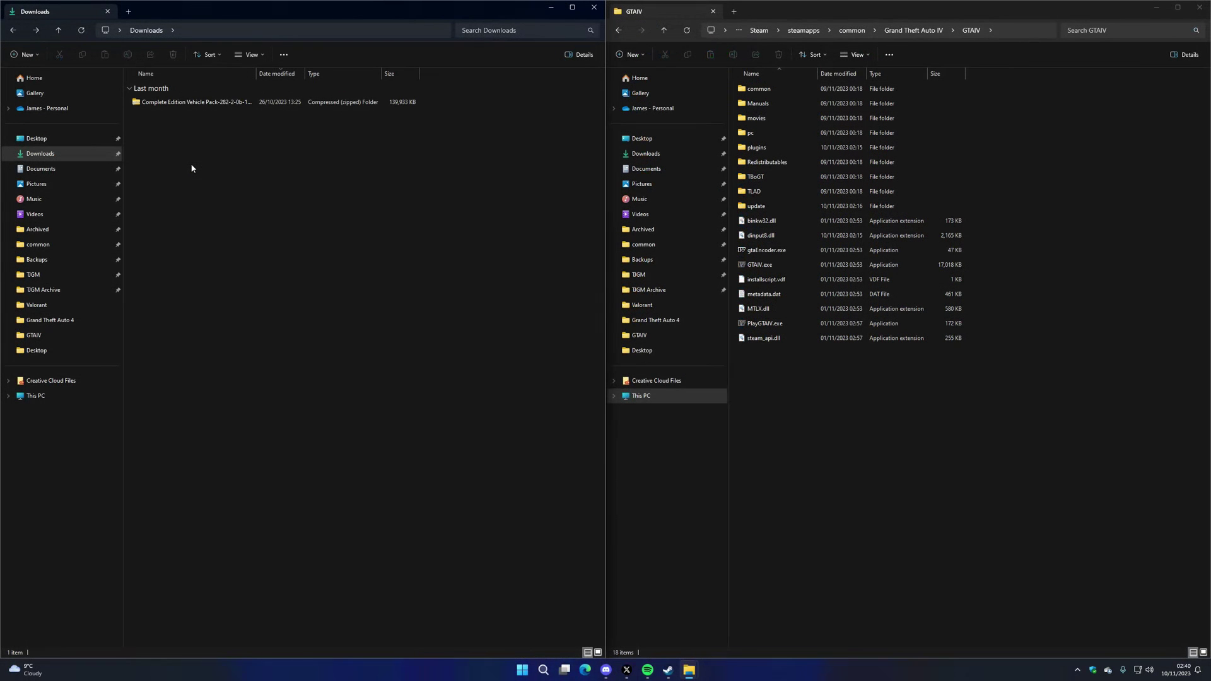
Copy Ash_HiRes_VehiclesPack from the Complete Edition zip into the GTAIV update folder
double_click(168, 103)
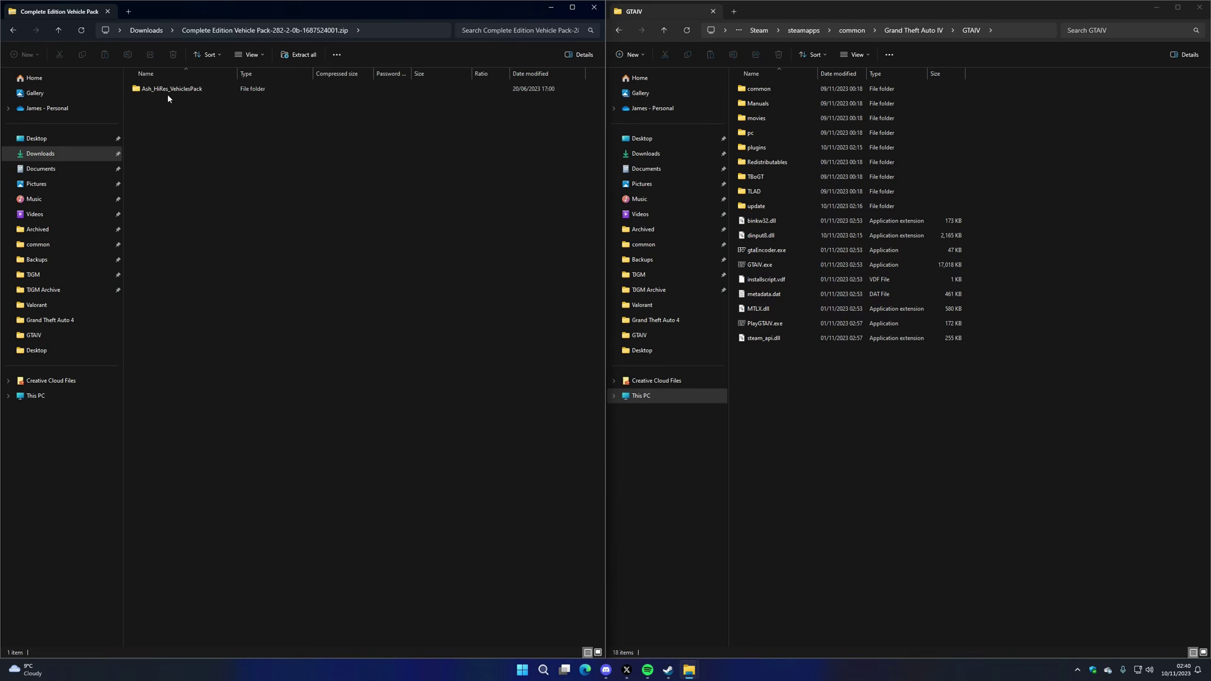
left_click(168, 95)
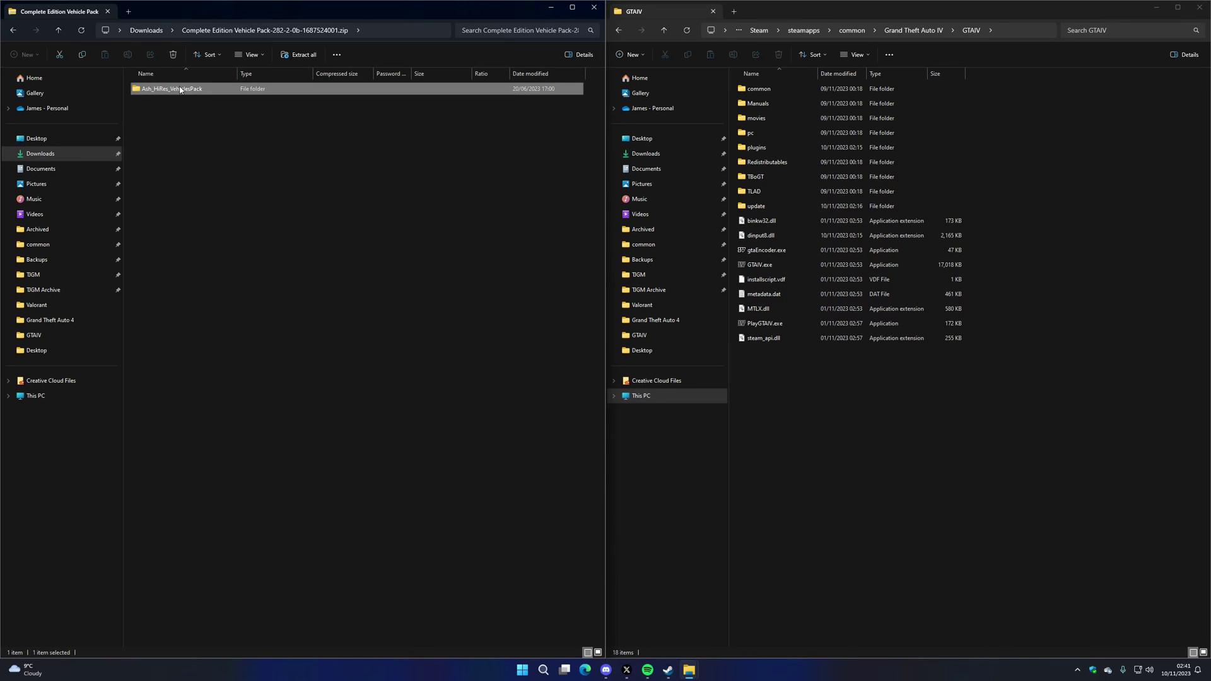
left_click_drag(168, 92, 772, 208)
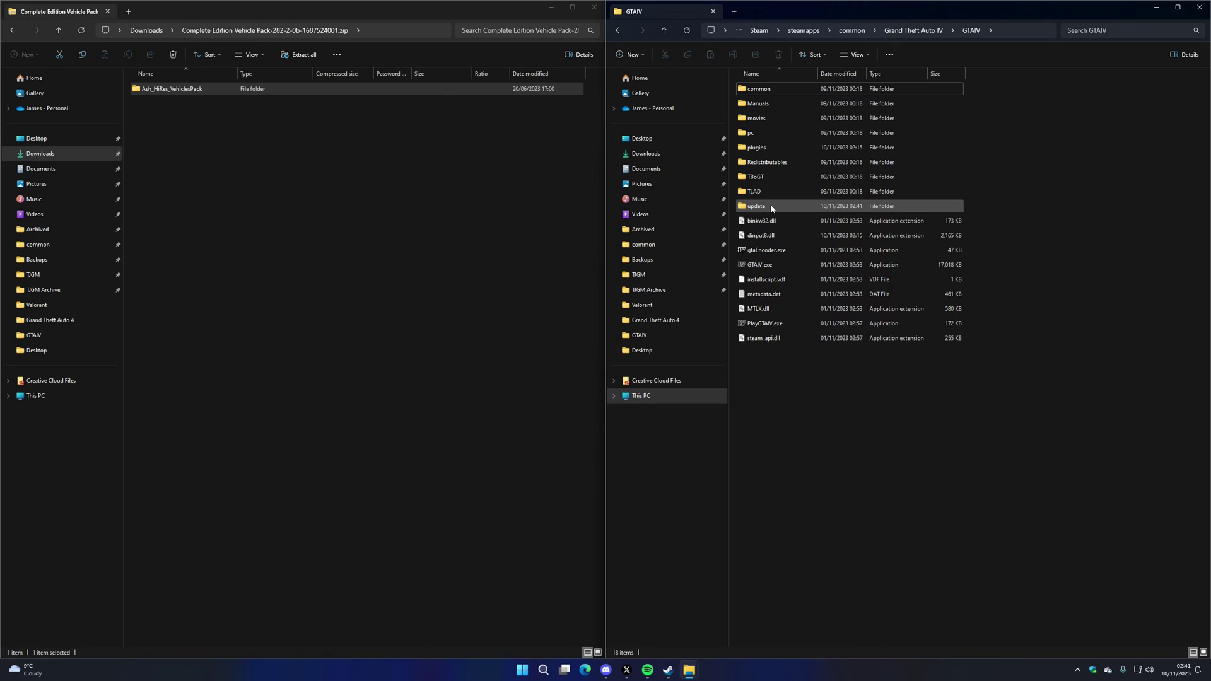
Open update\Ash_HiRes_VehiclesPack and select IV_Vehicle_Pack2.0.img
double_click(771, 207)
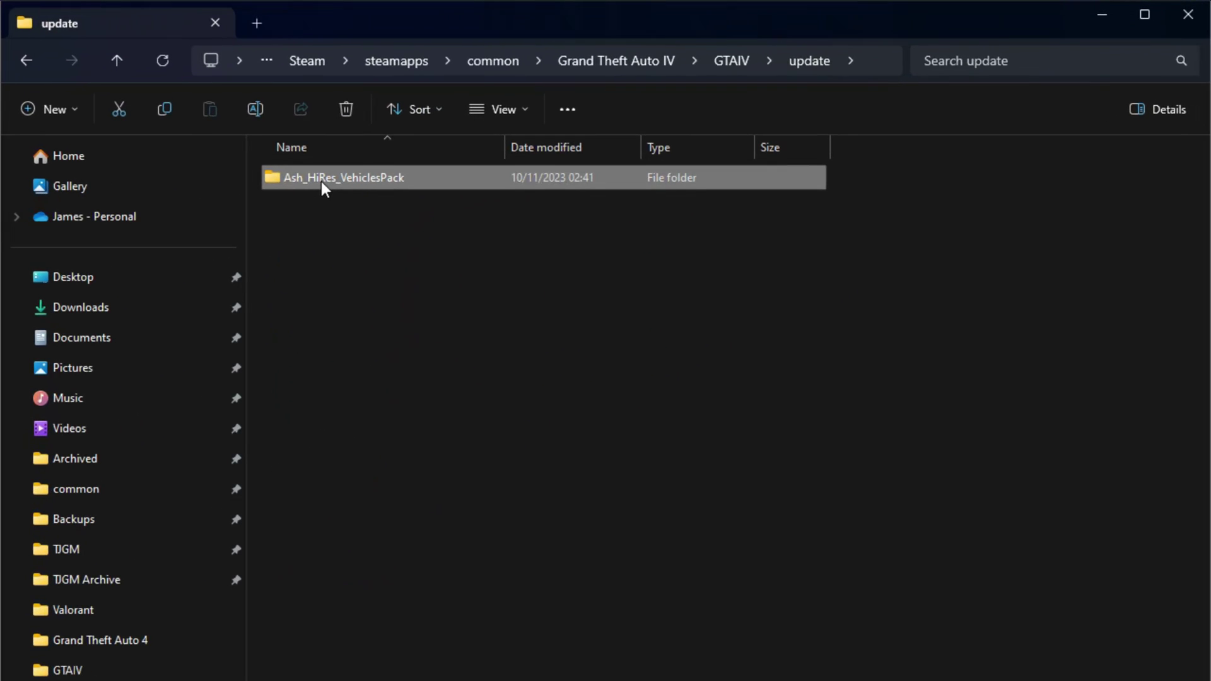
mouse_move(337, 177)
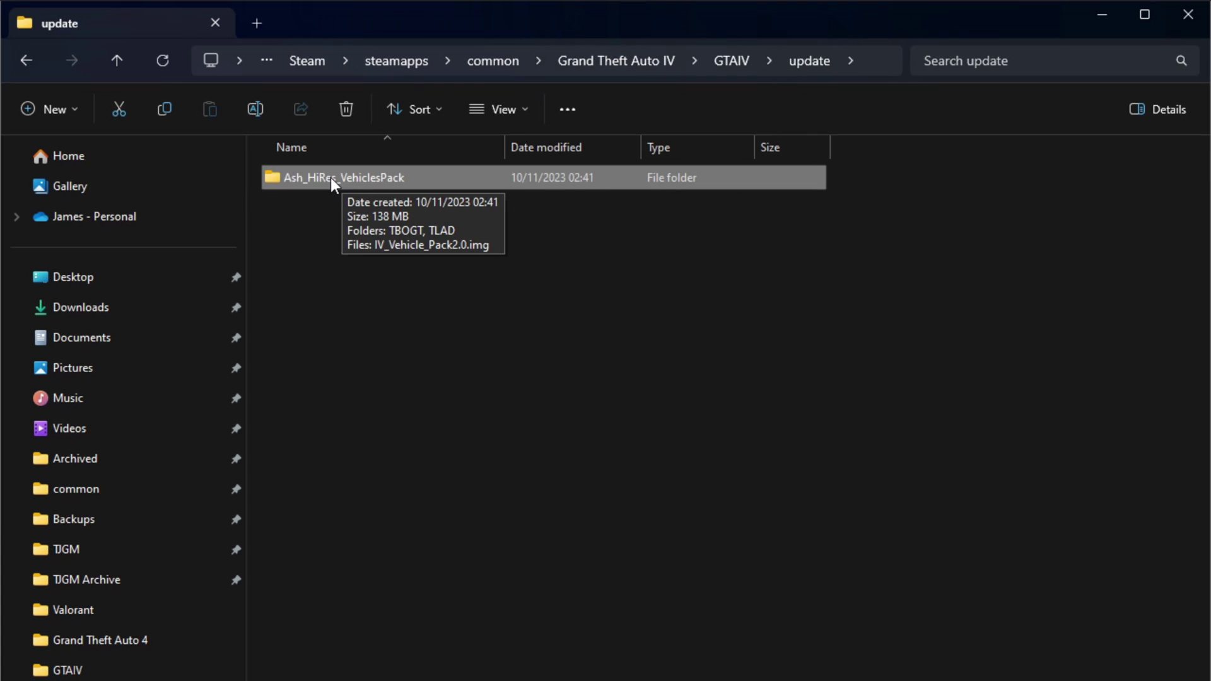
double_click(330, 176)
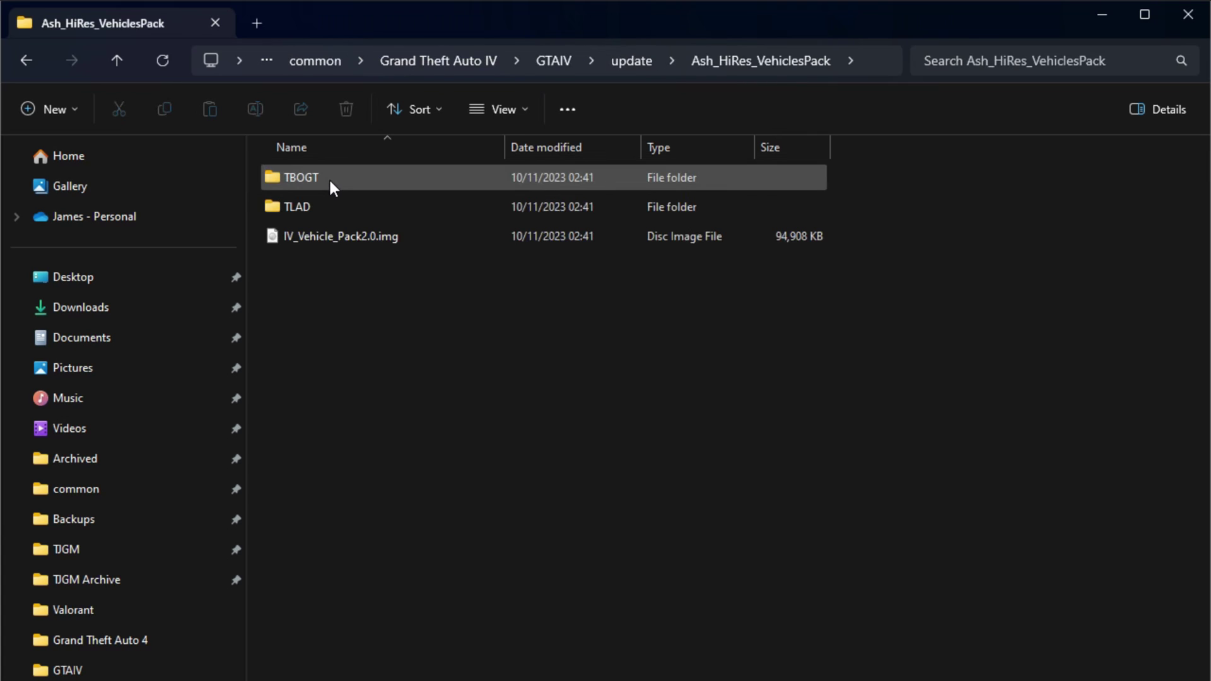
left_click(326, 242)
mouse_move(322, 243)
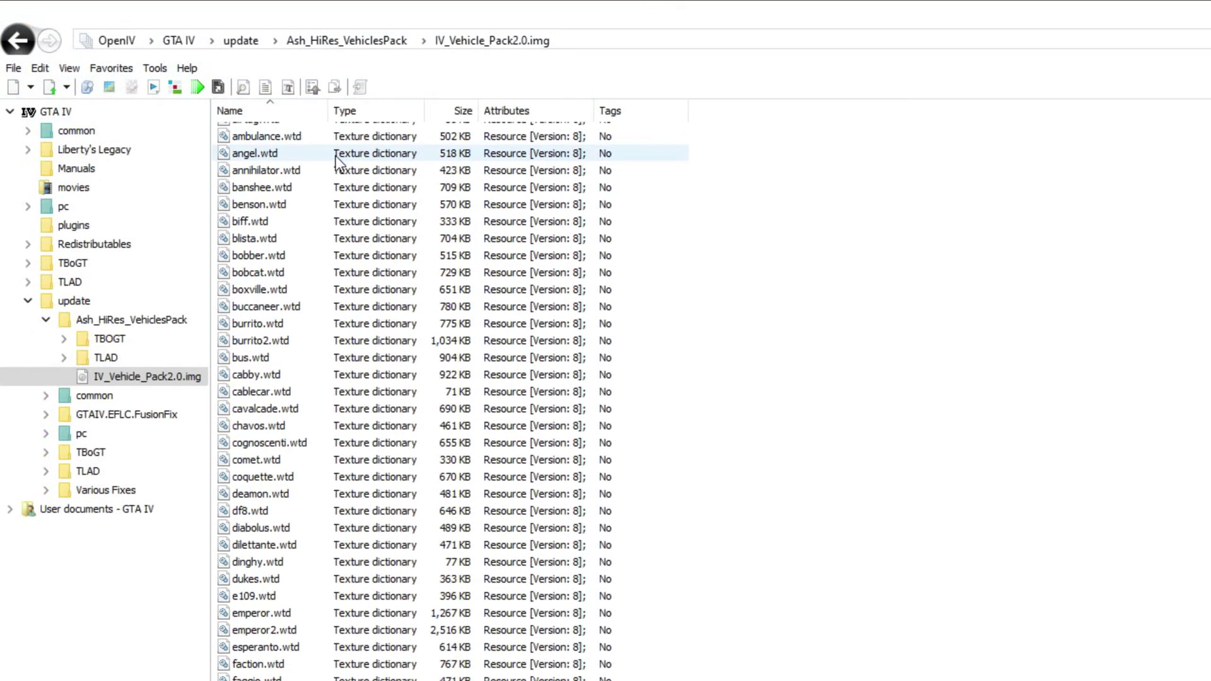
scroll(336, 190, "down", 3)
scroll(328, 202, "down", 2)
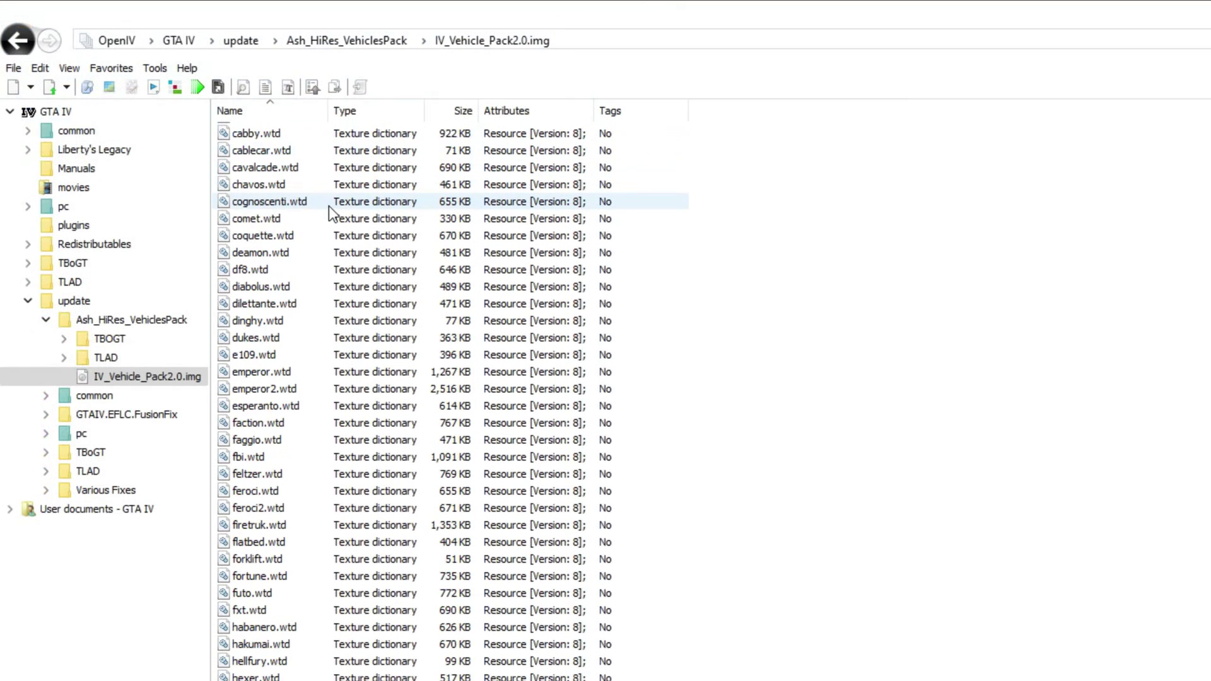
scroll(328, 206, "down", 2)
scroll(327, 214, "down", 6)
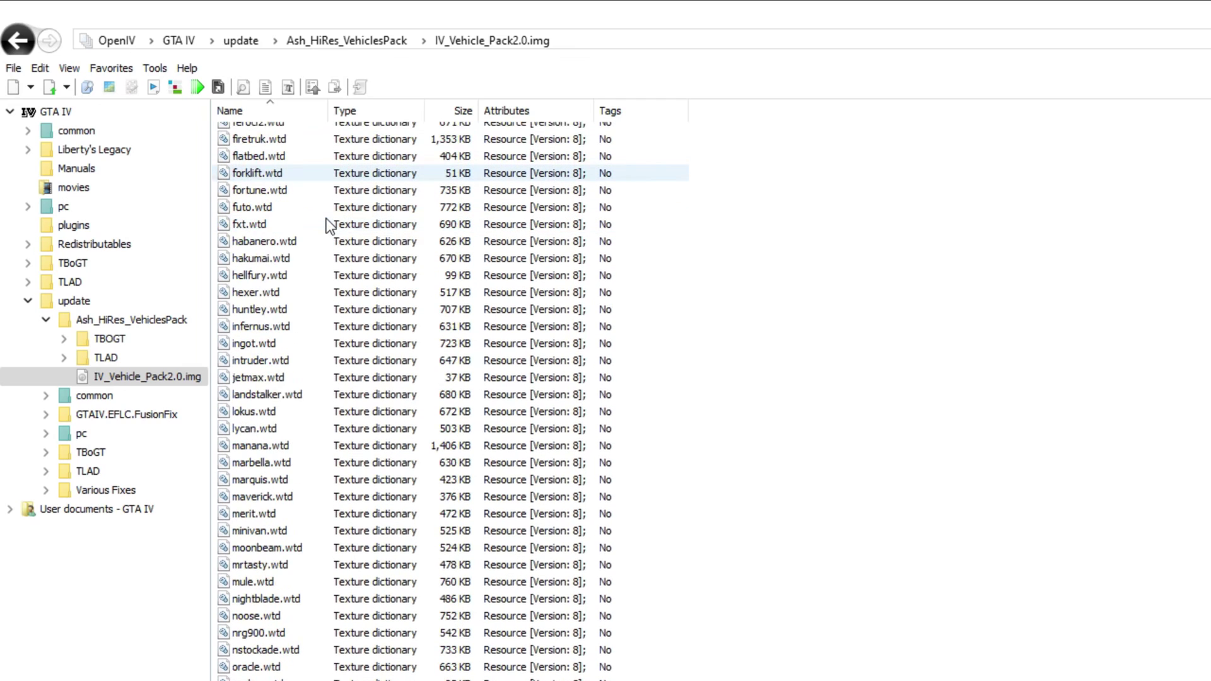
scroll(327, 221, "down", 6)
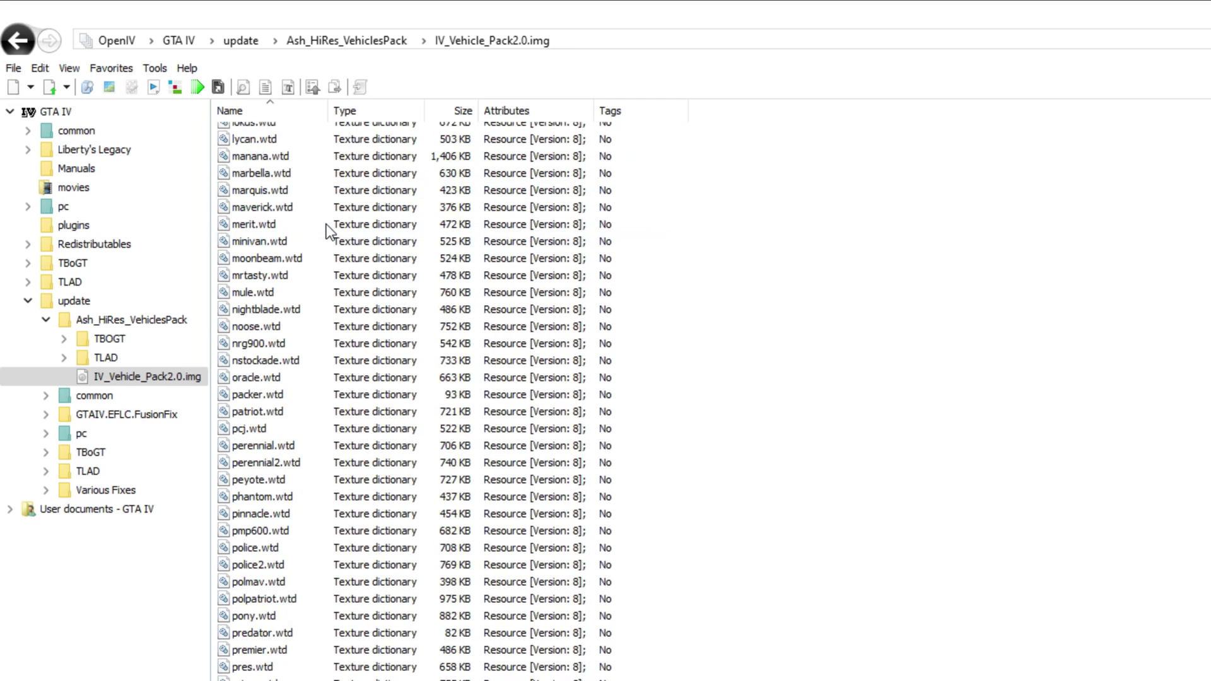
scroll(326, 225, "down", 5)
scroll(325, 230, "up", 5)
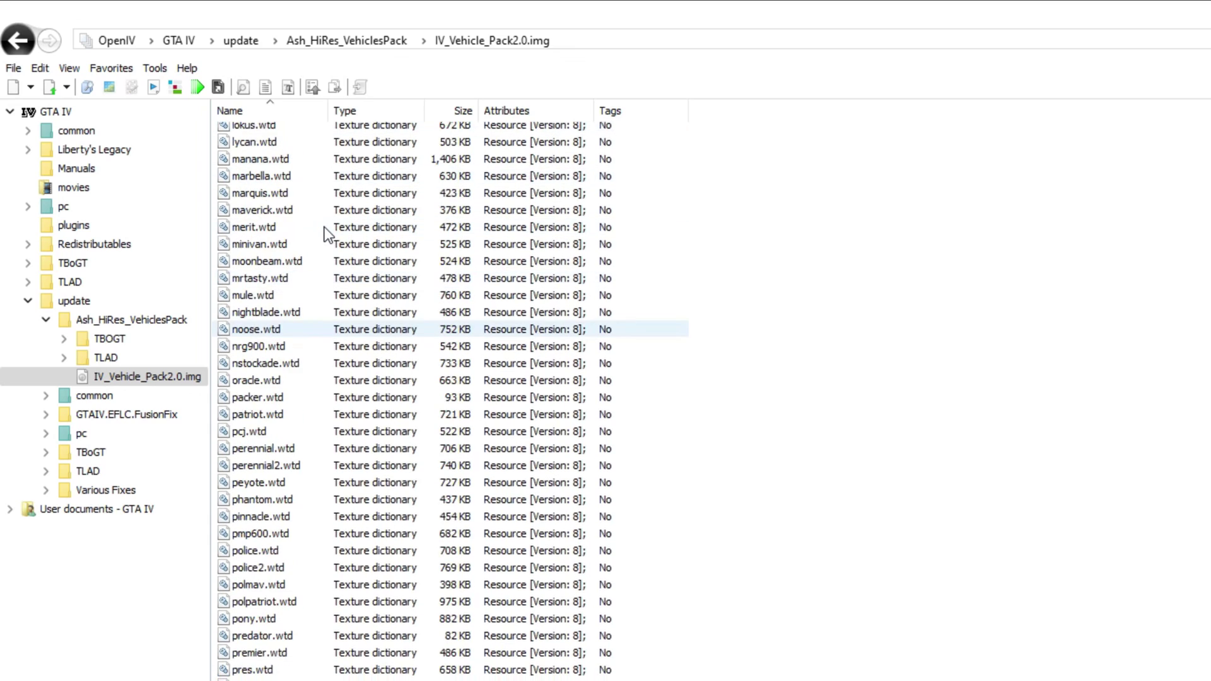
scroll(324, 230, "down", 5)
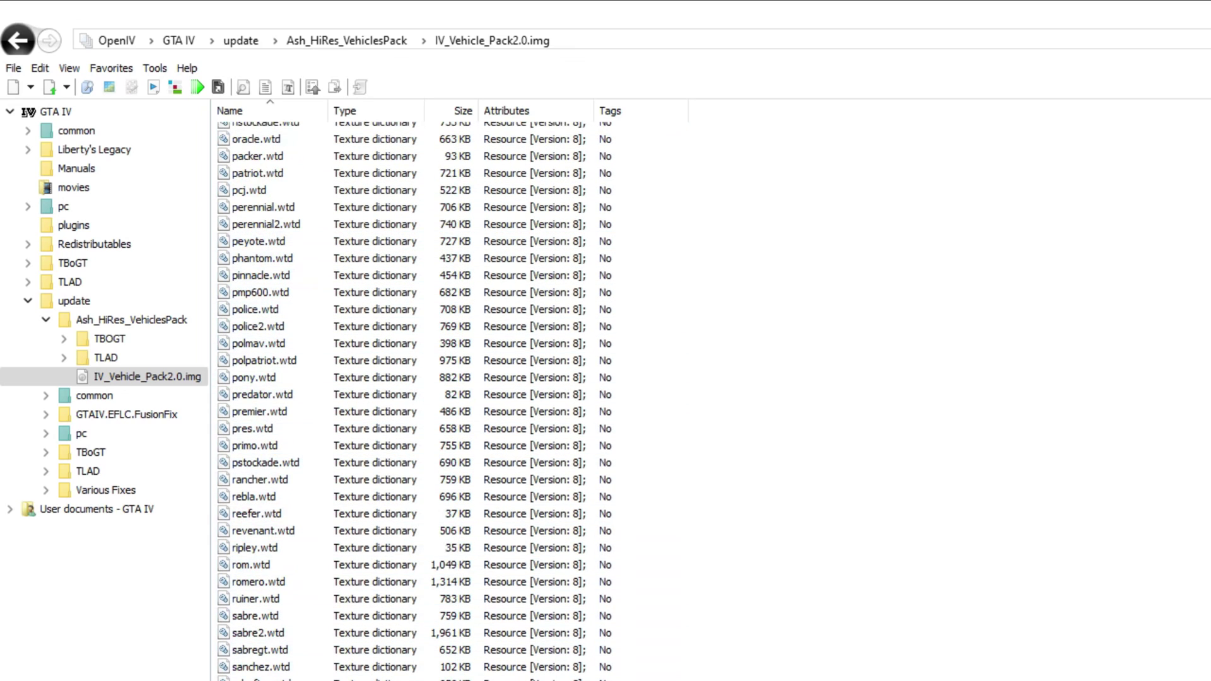
scroll(337, 221, "up", 11)
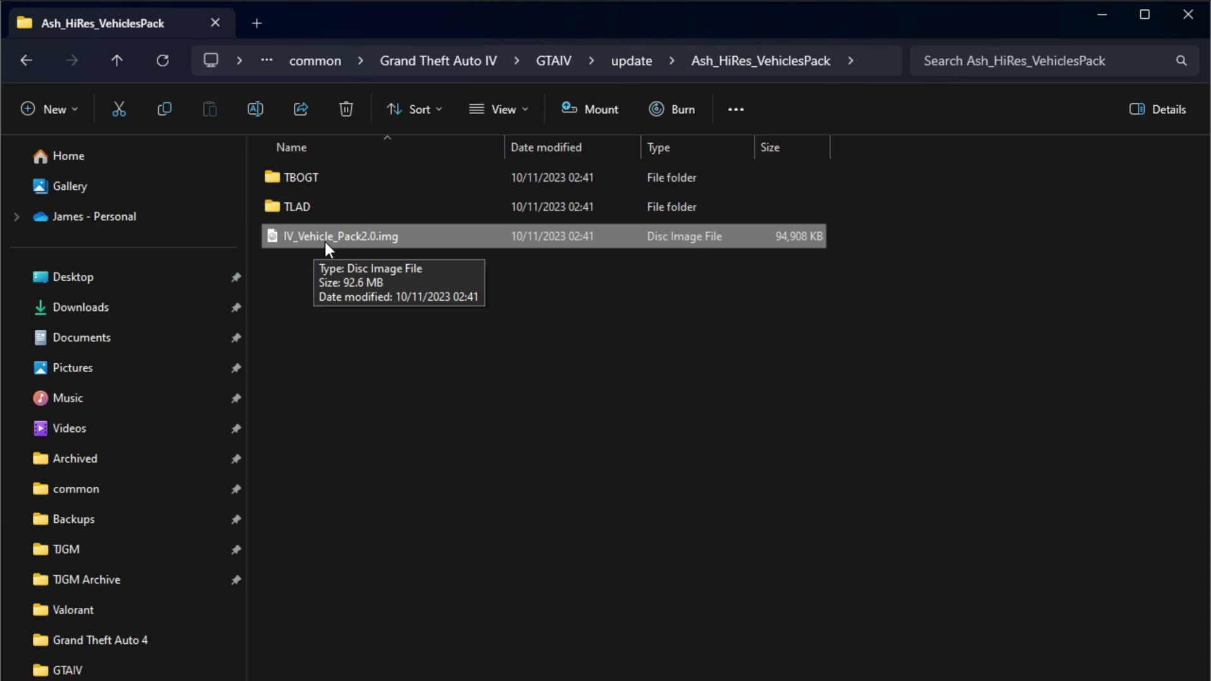
Look inside the TBOGT and TLAD folders to check their img files
double_click(355, 178)
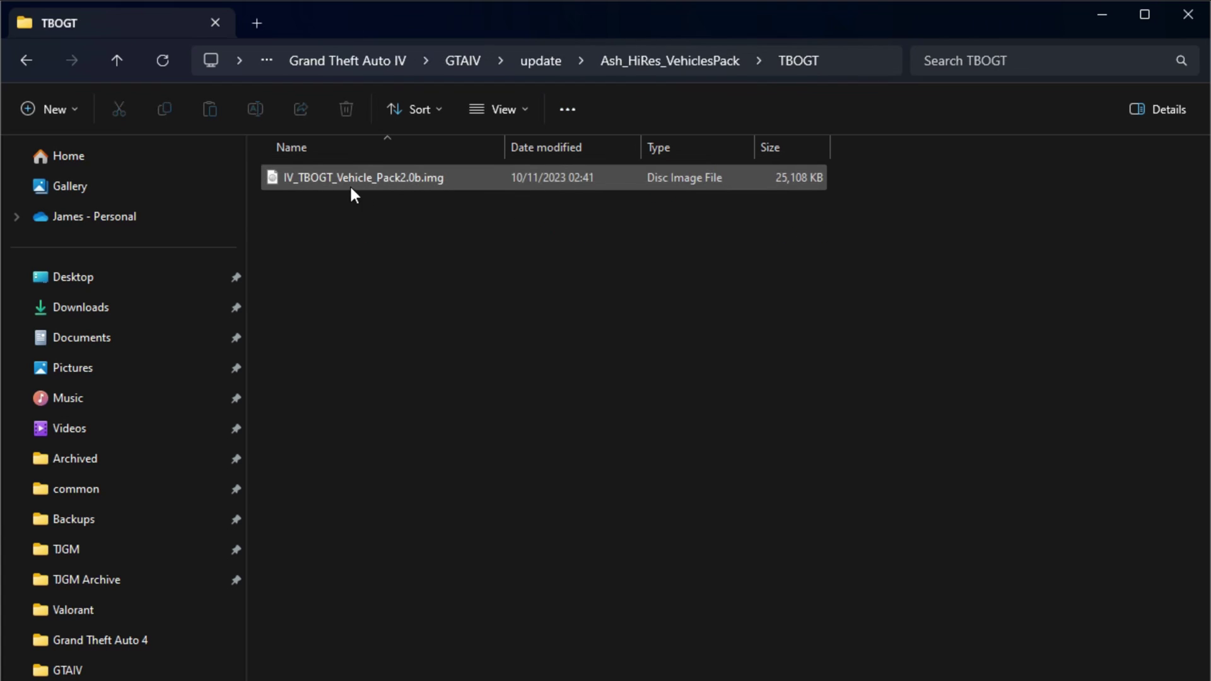
key("alt+Left")
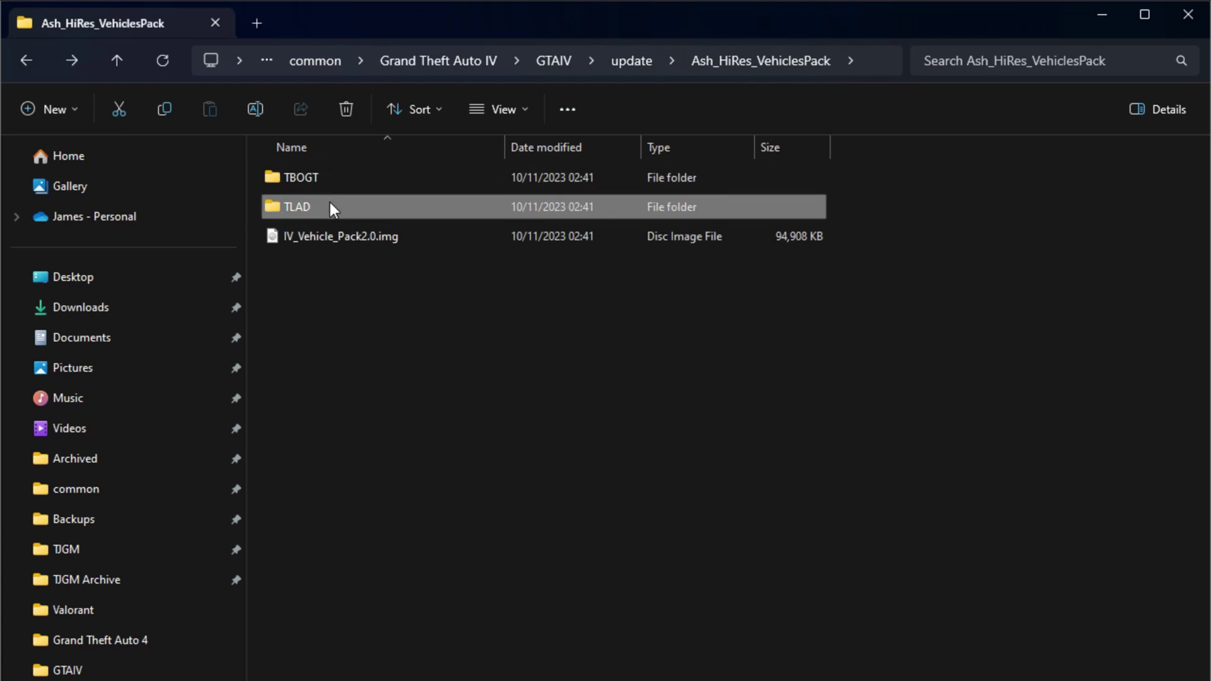
double_click(330, 202)
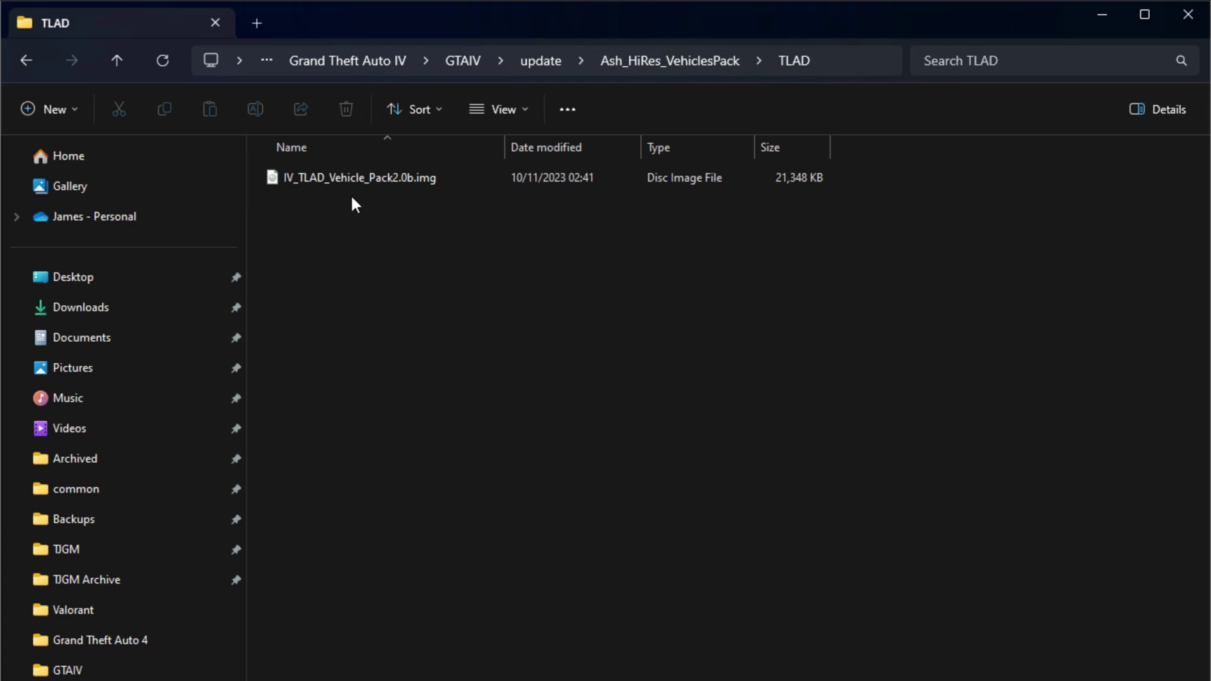
key("alt+Left")
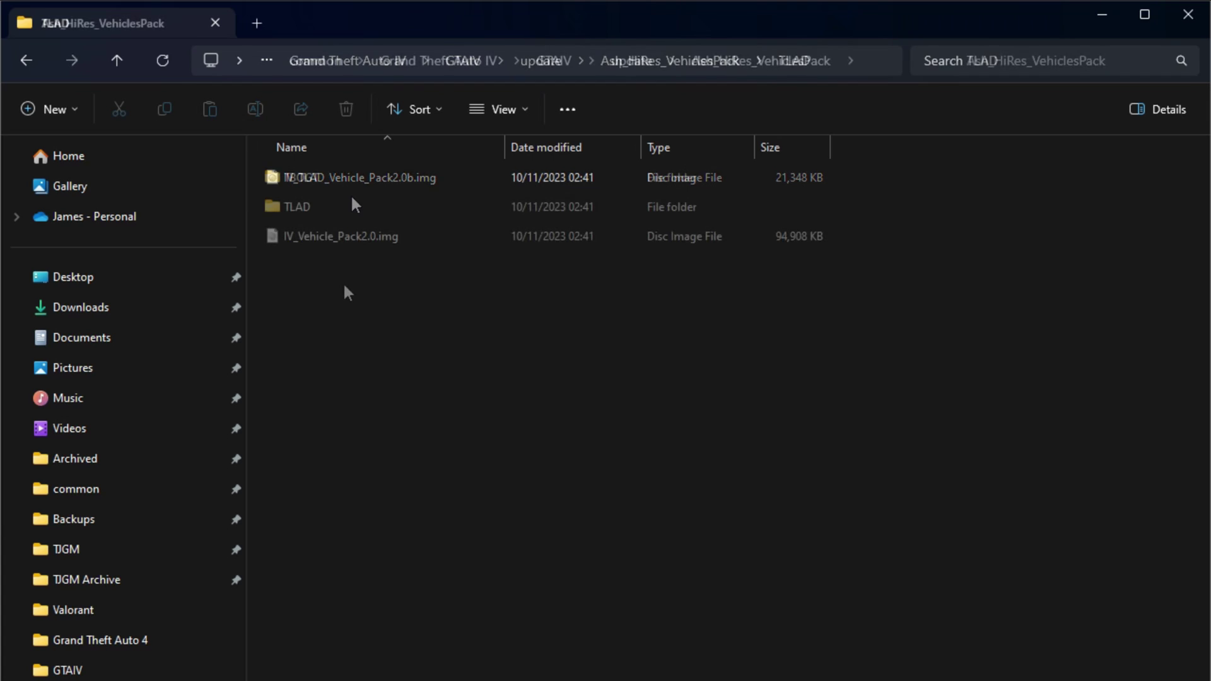
Create a new folder named IV in Ash_HiRes_VehiclesPack and confirm it is empty
right_click(343, 282)
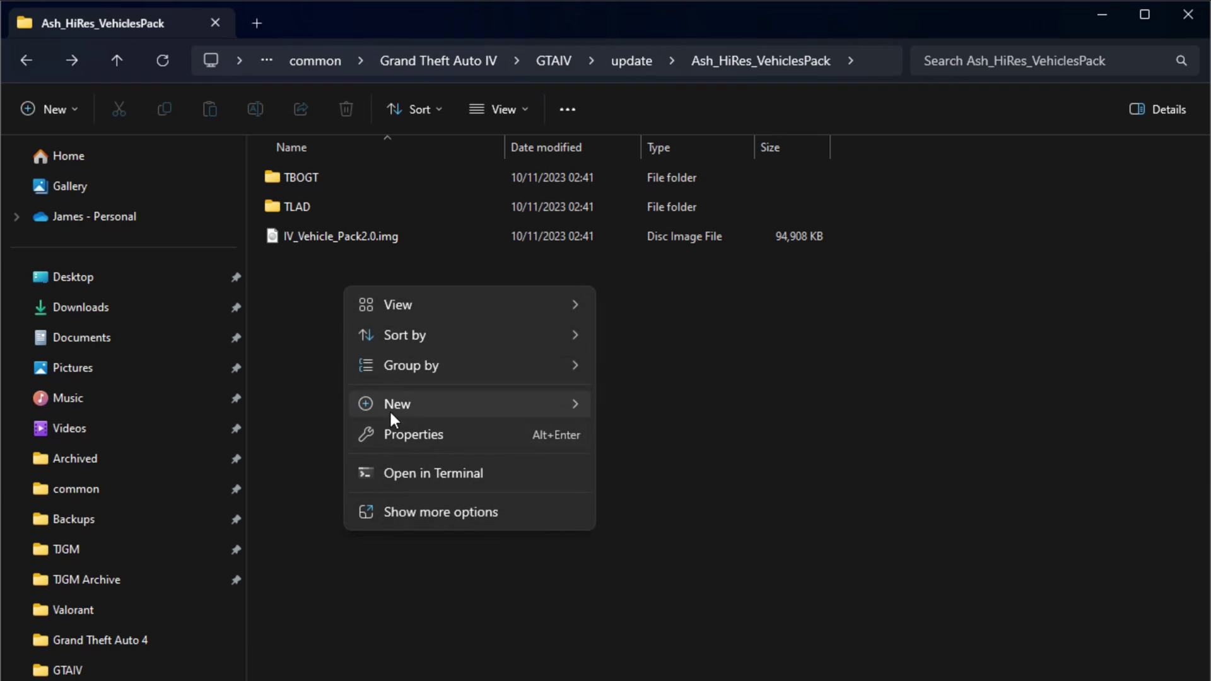
mouse_move(389, 410)
left_click(627, 403)
type("IV")
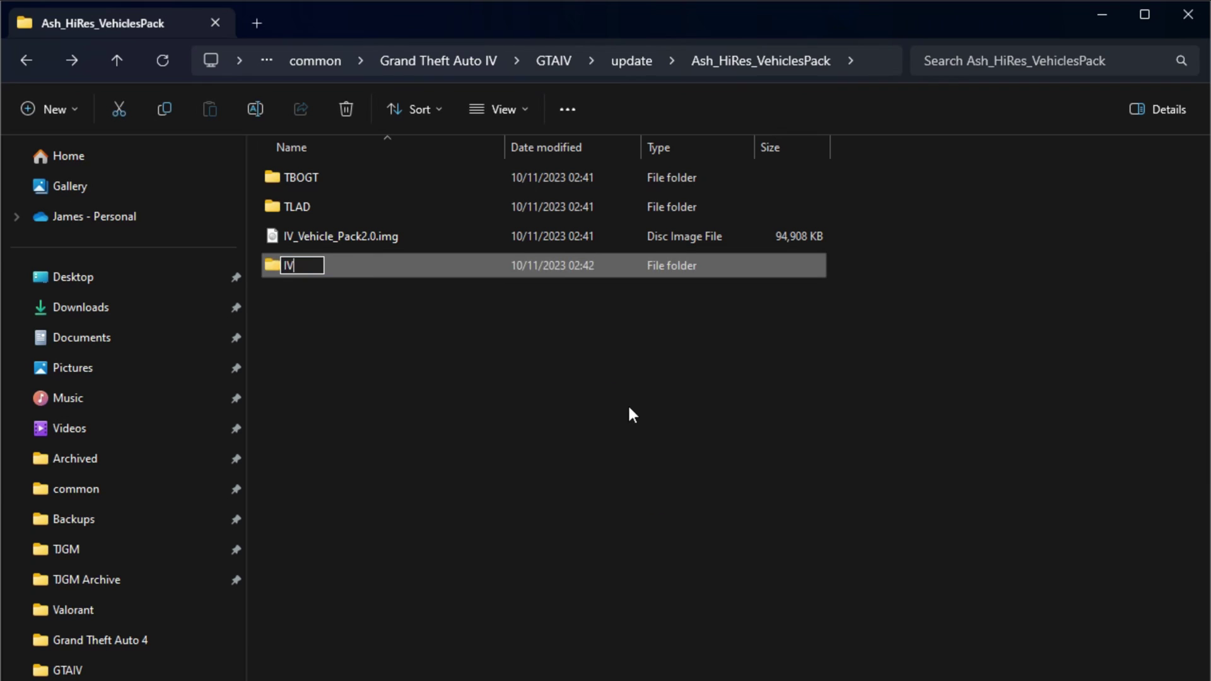
key("Return")
left_click(316, 269)
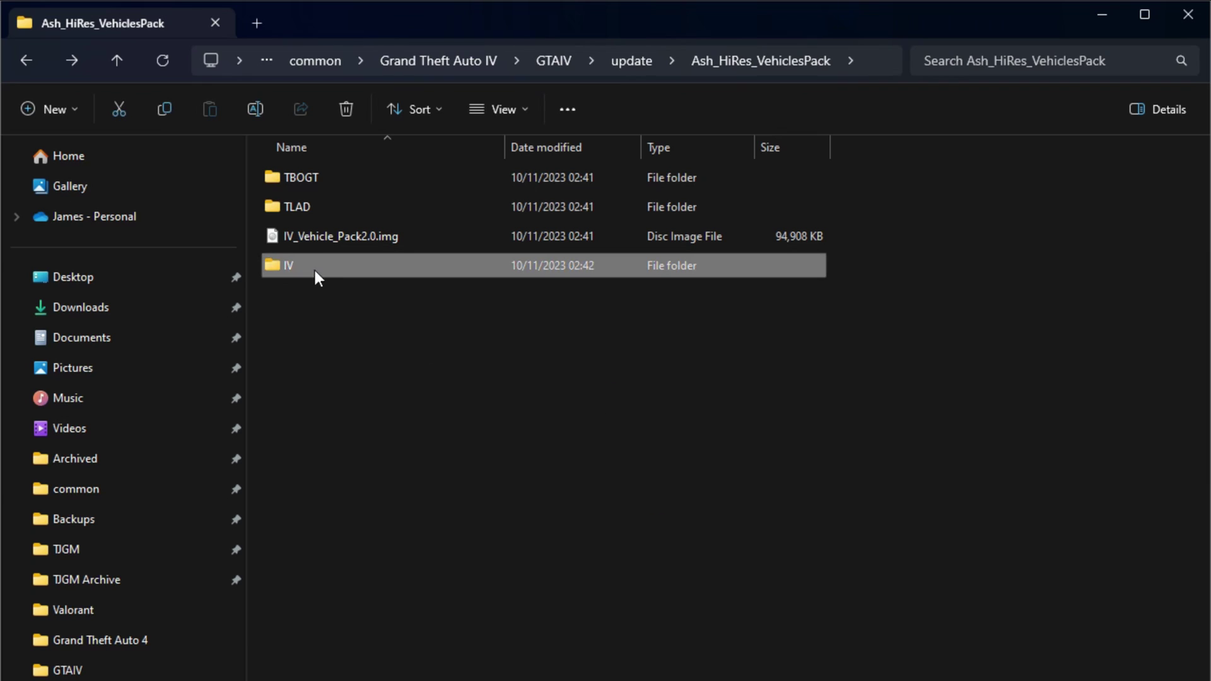
double_click(301, 274)
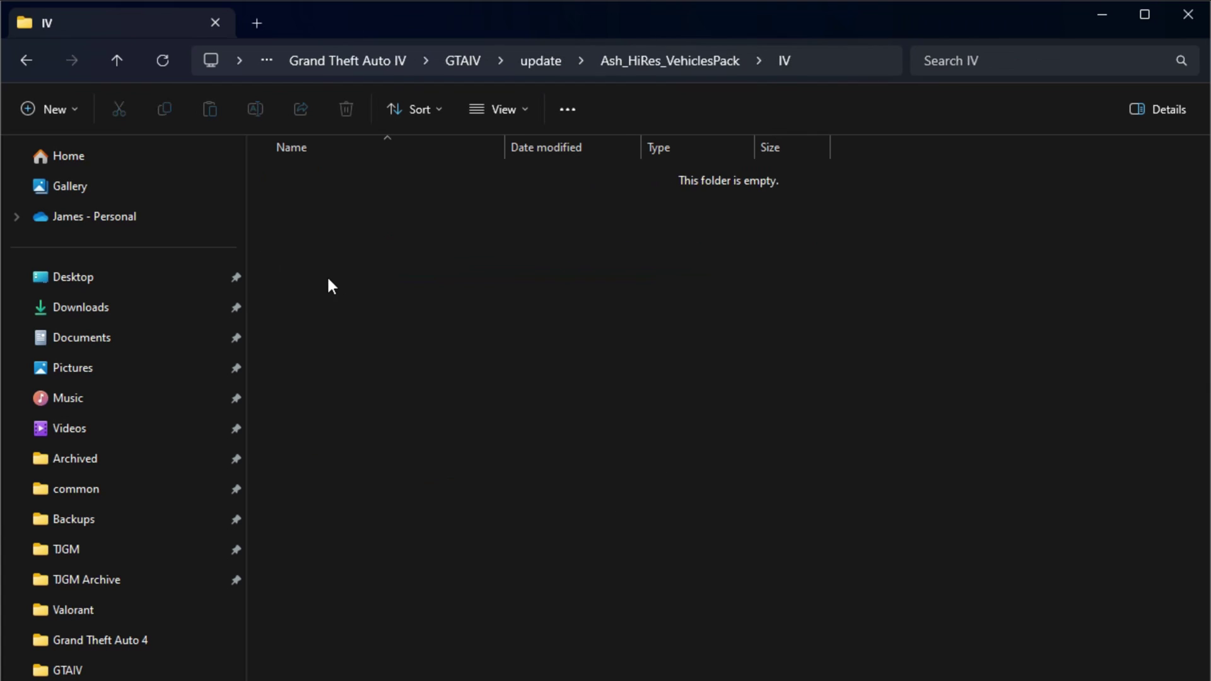
key("alt+Left")
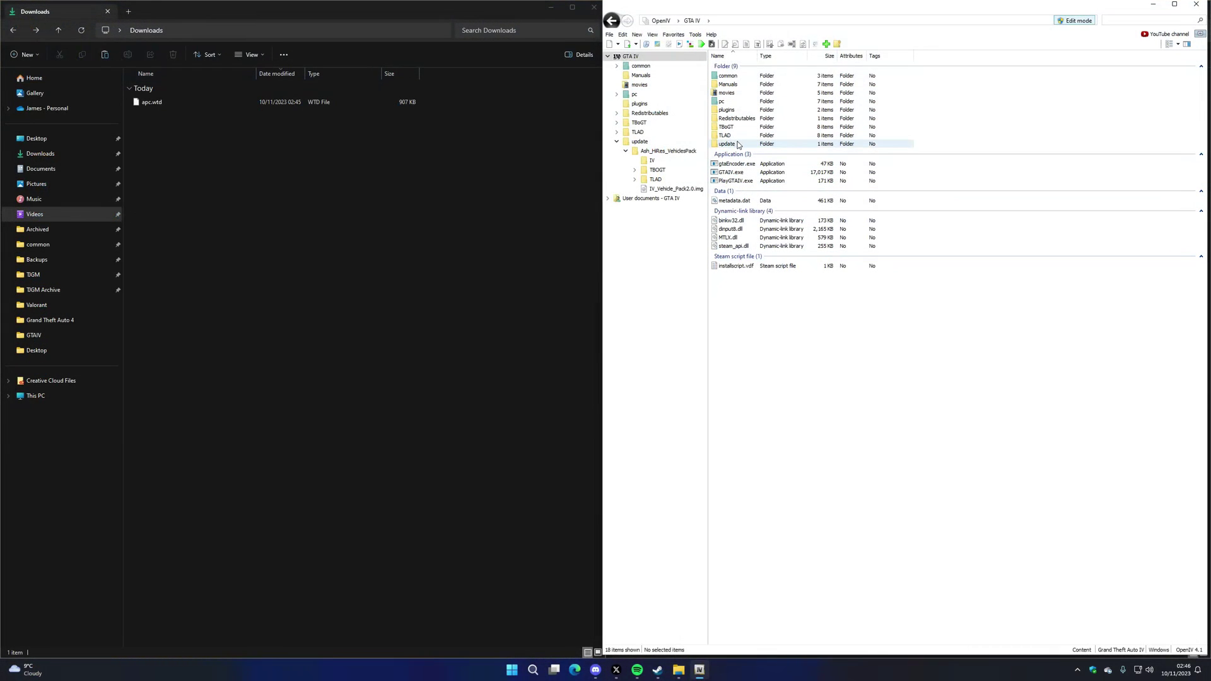
Open update > Ash_HiRes_VehiclesPack > IV_Vehicle_Pack2.0.img and drag apc.wtd from Downloads into it
double_click(738, 144)
double_click(735, 76)
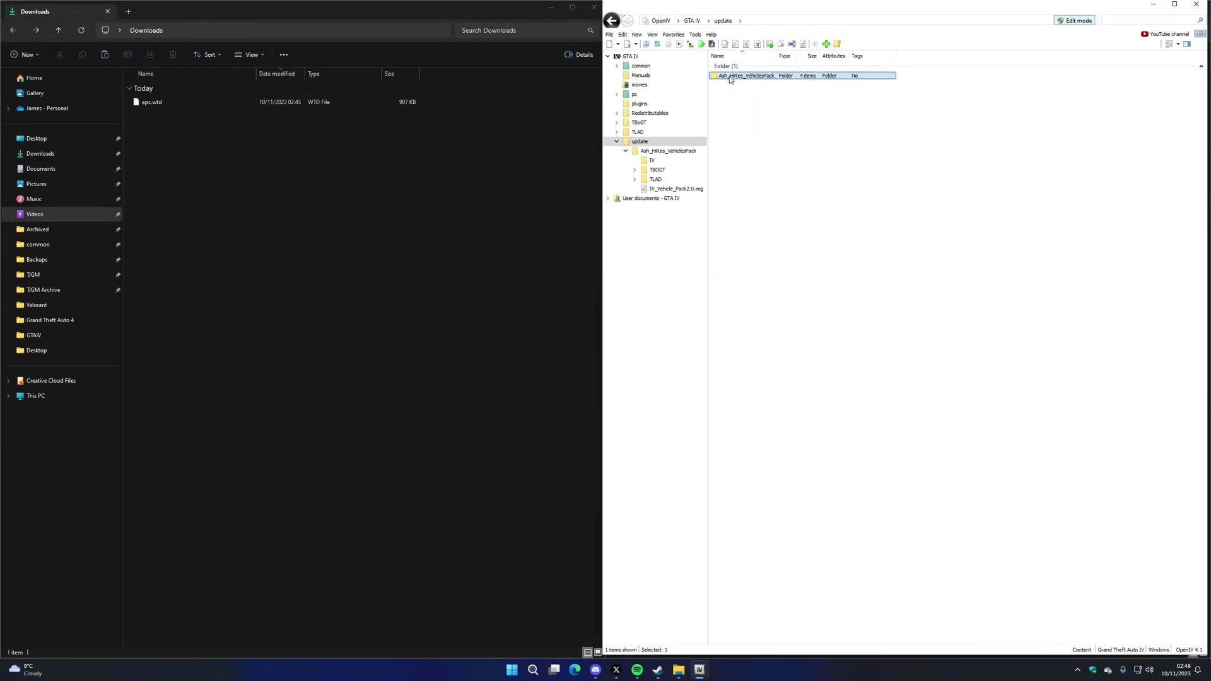
left_click(739, 114)
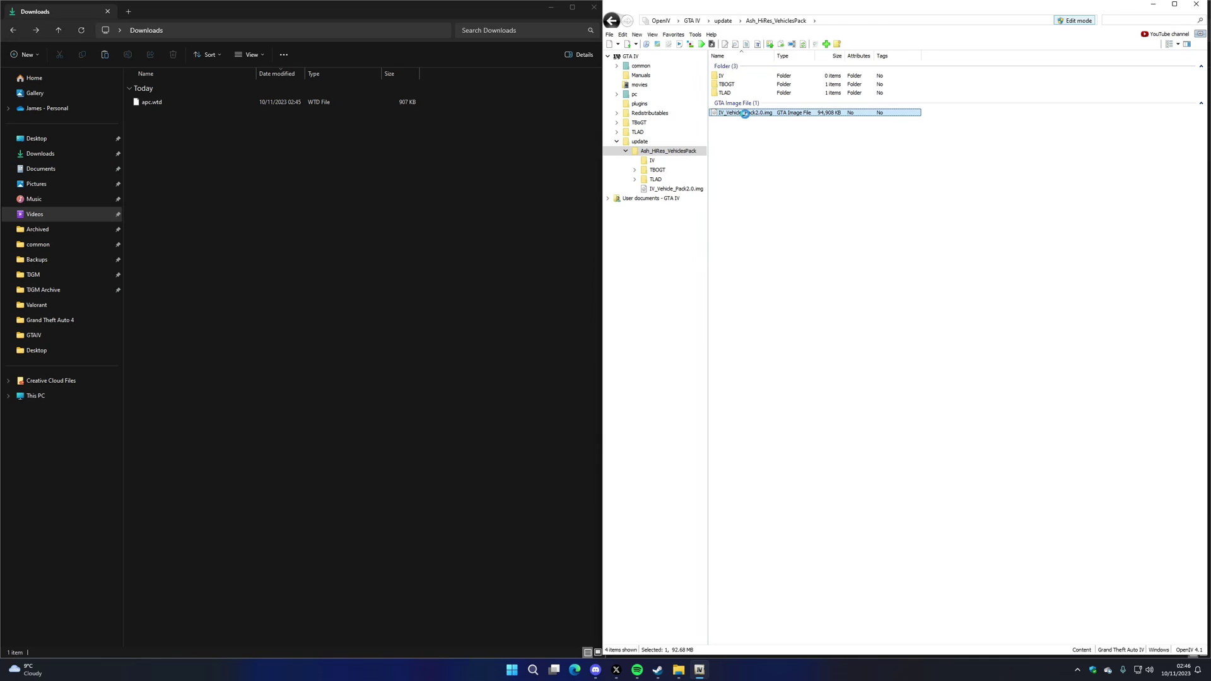
double_click(739, 114)
left_click(155, 103)
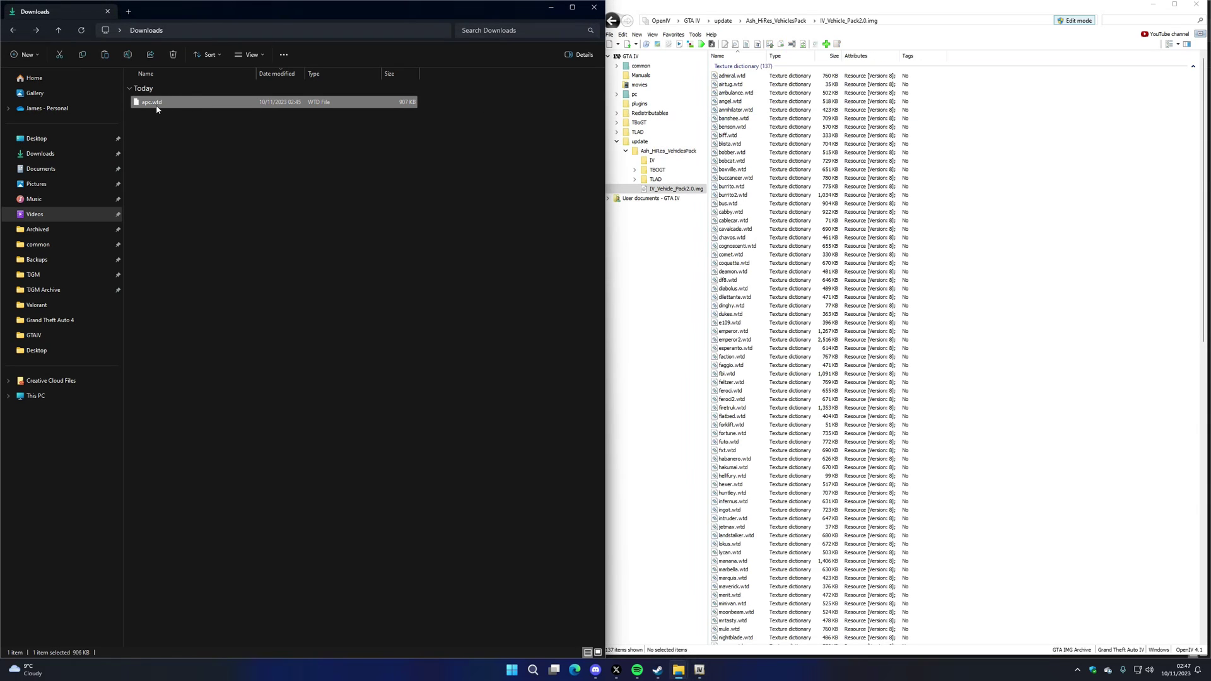
left_click_drag(178, 104, 960, 208)
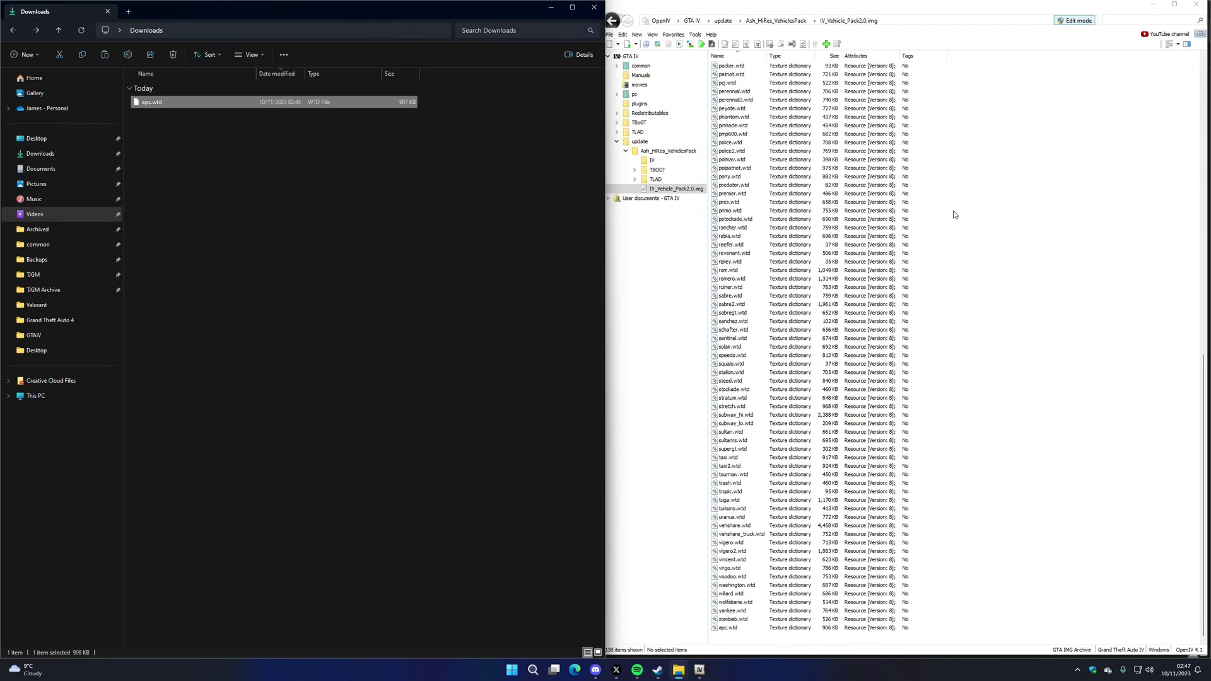
Open apc.wtd and preview apc_body_bump, dinghyblack, vehicle_generic_mesh1 and apc_body textures
left_click(735, 629)
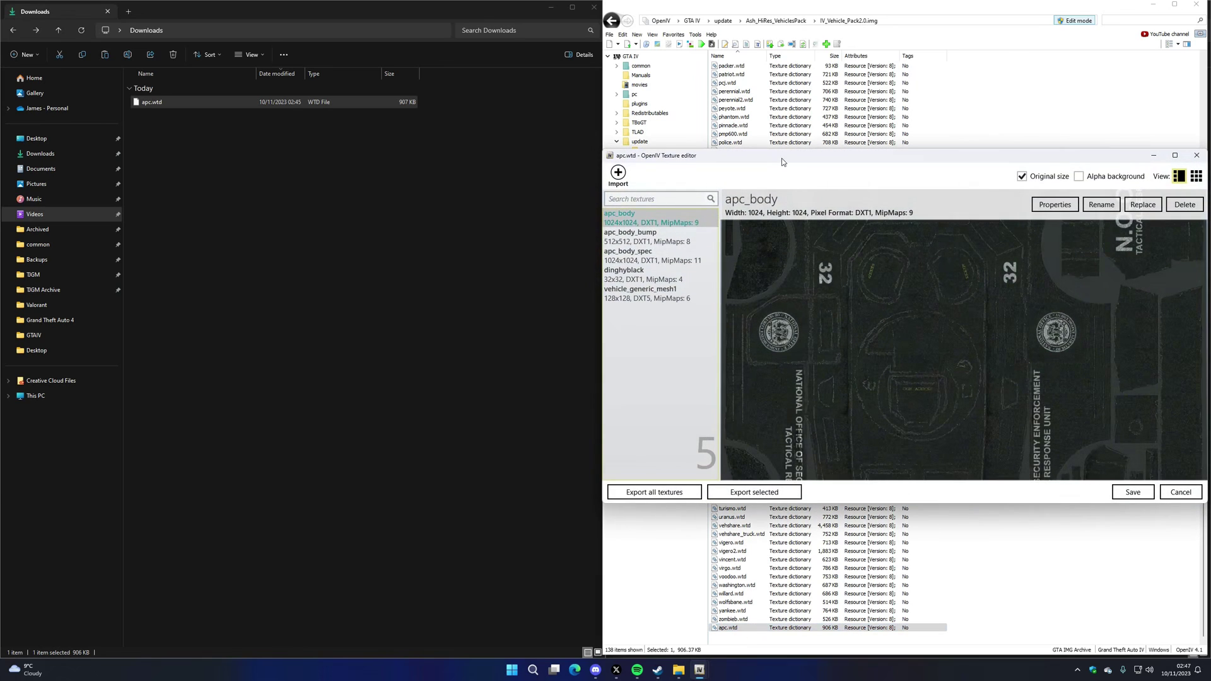
left_click_drag(780, 158, 566, 120)
left_click(443, 201)
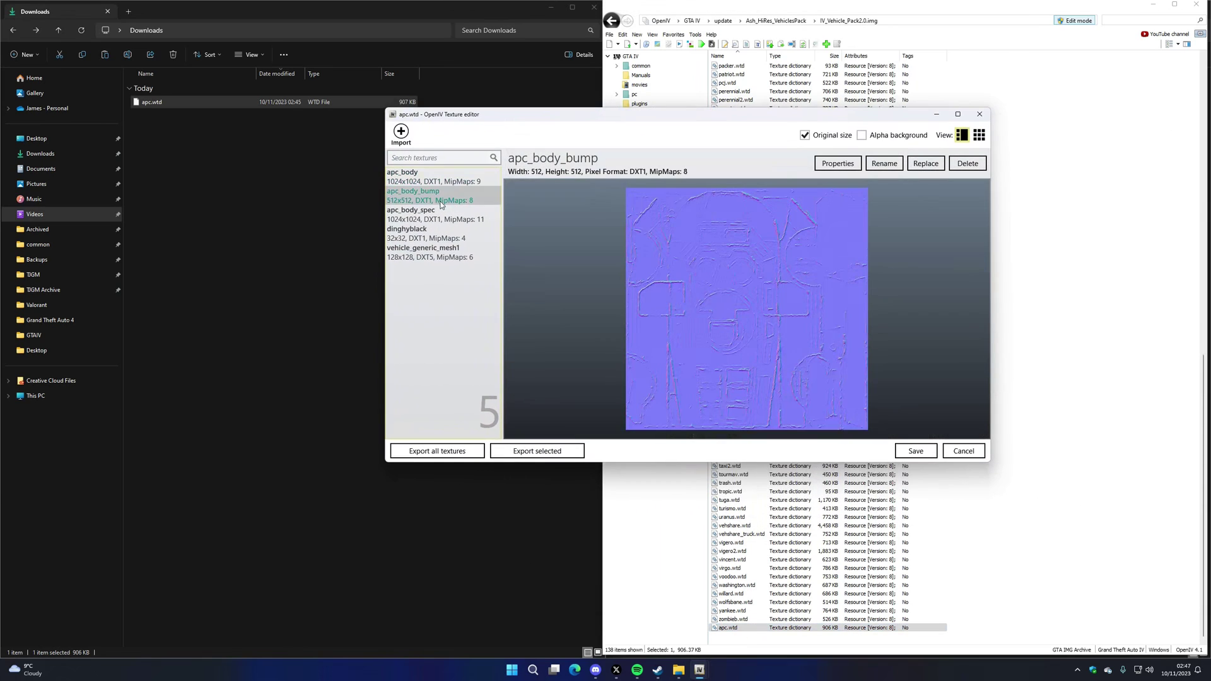
left_click(433, 235)
left_click(434, 252)
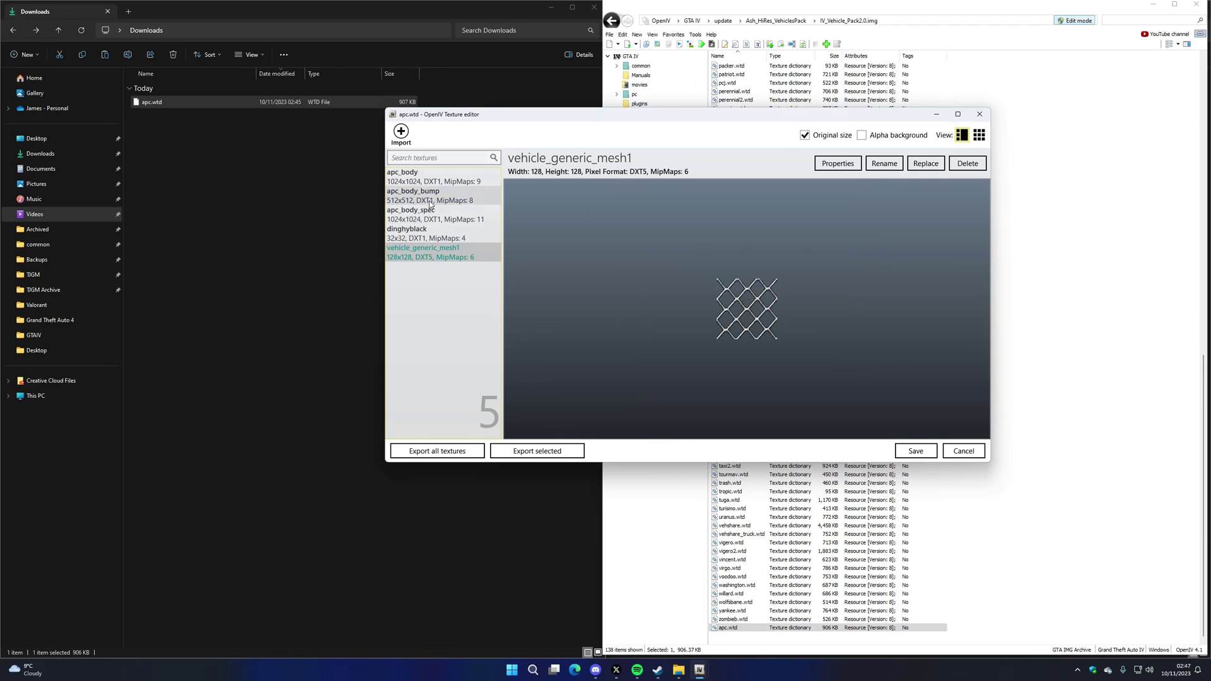
left_click(434, 180)
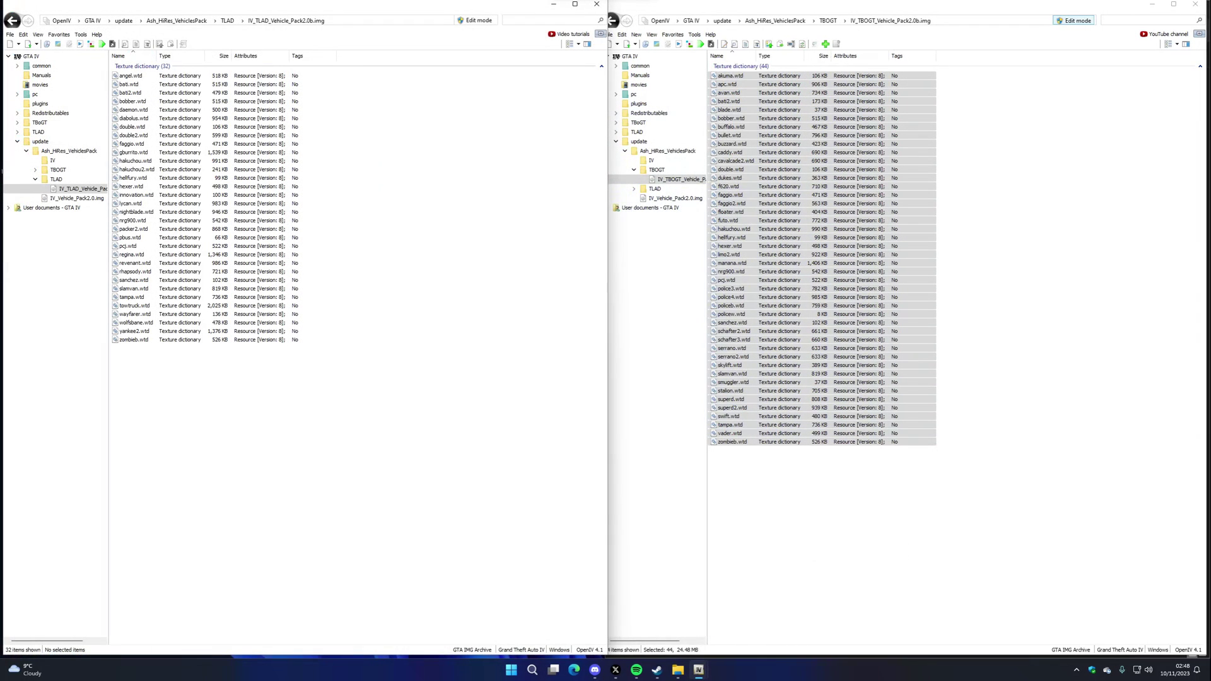